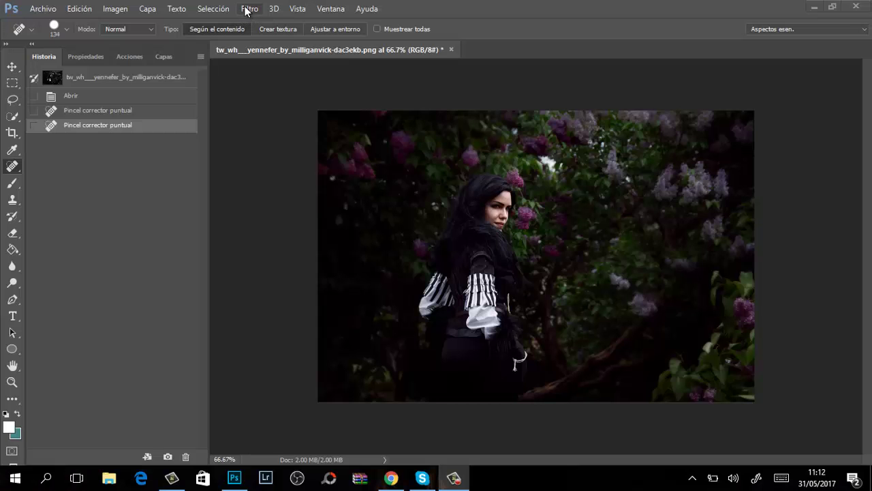
Launch the Filtro de Camera Raw on the lilac-garden cosplay portrait.
click(248, 9)
click(290, 83)
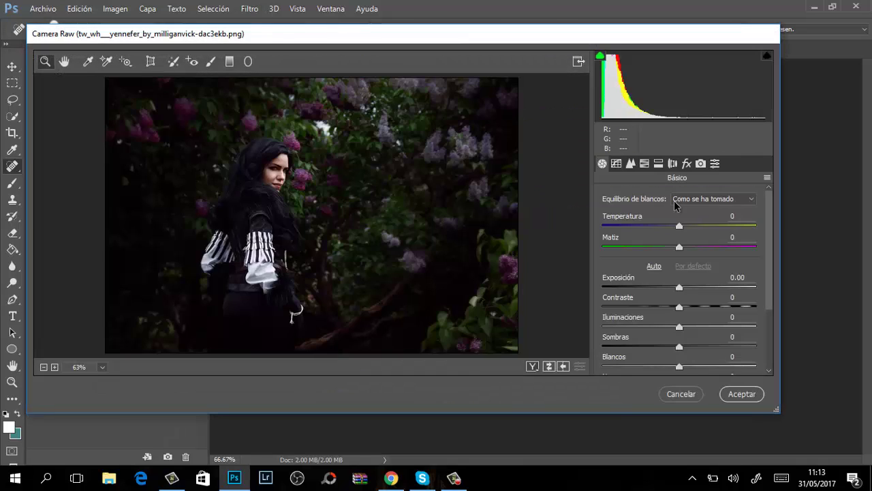
Set Basic tones: Temperature +14, Exposure +0.10, Highlights -36, Shadows +100, Whites +8, Blacks +20, Clarity +4.
drag(679, 225, 691, 226)
drag(678, 288, 681, 289)
mouse_move(678, 326)
mouse_down()
mouse_move(648, 327)
mouse_move(763, 347)
mouse_up()
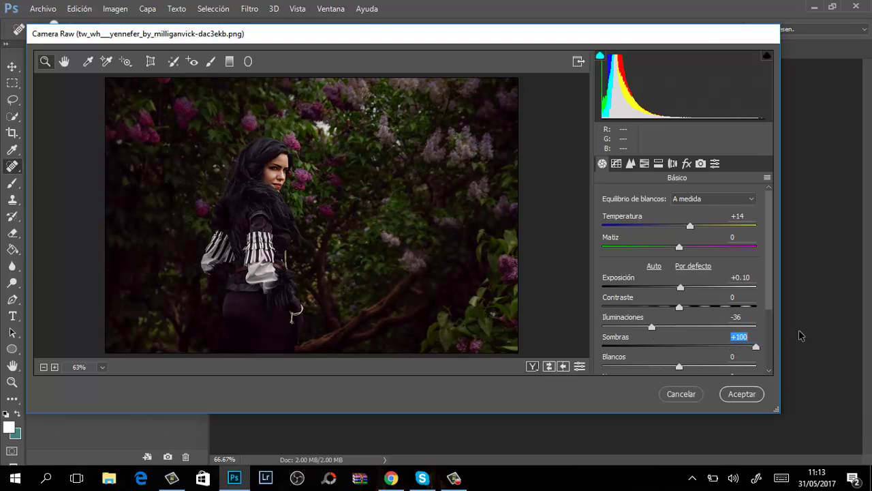
mouse_move(678, 366)
mouse_down()
mouse_move(636, 368)
mouse_move(754, 367)
mouse_move(669, 365)
mouse_move(684, 366)
mouse_up()
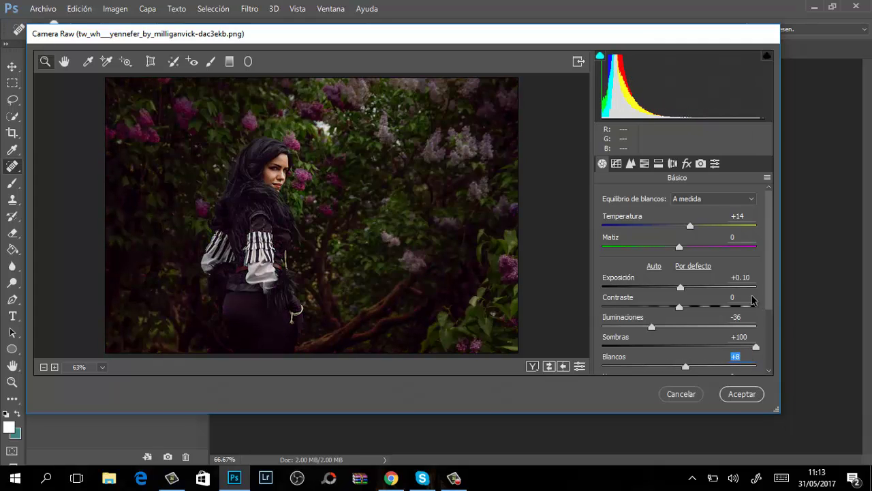
scroll(753, 294, down, 3)
mouse_move(679, 321)
mouse_down()
mouse_move(694, 324)
mouse_move(683, 327)
mouse_up()
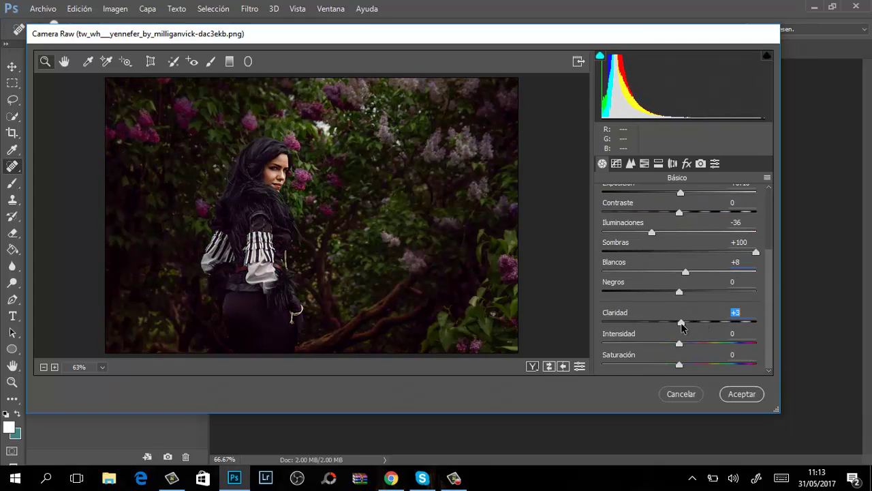
drag(679, 291, 691, 294)
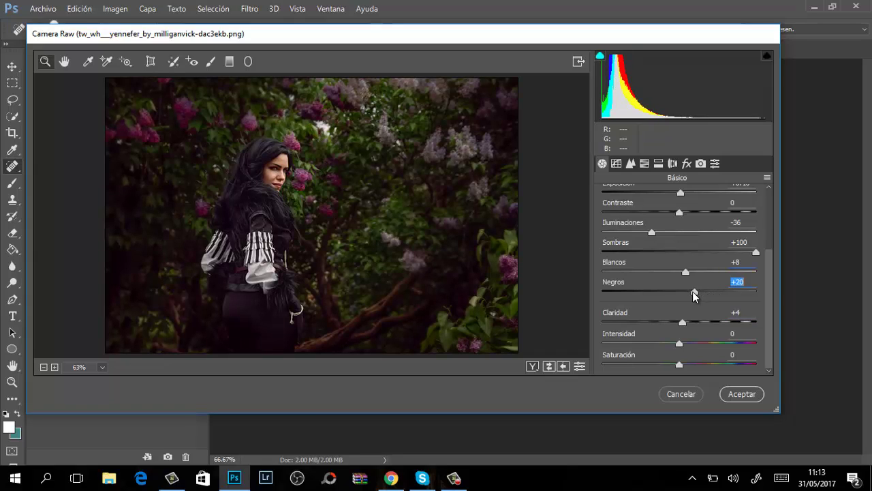
click(686, 164)
Set HSL hues to Yellows -100, Greens -100, Oranges +1, Reds +56 and Aquas +59.
click(643, 163)
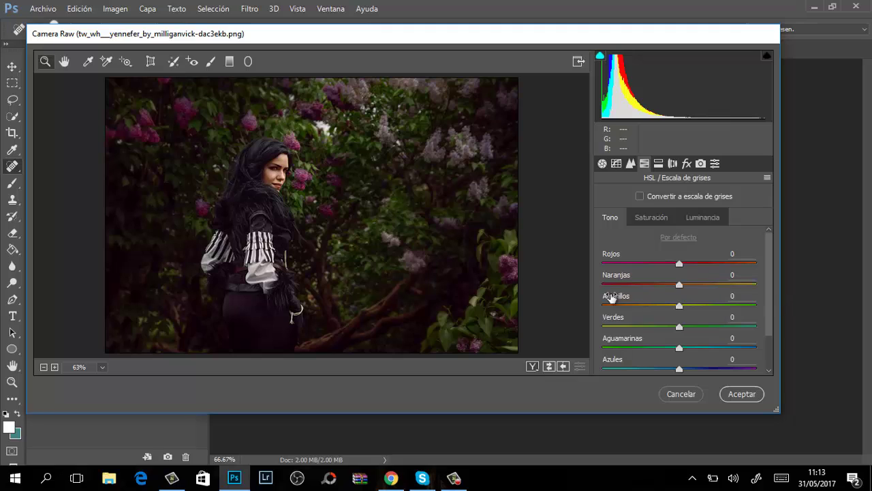
click(852, 320)
drag(679, 305, 570, 312)
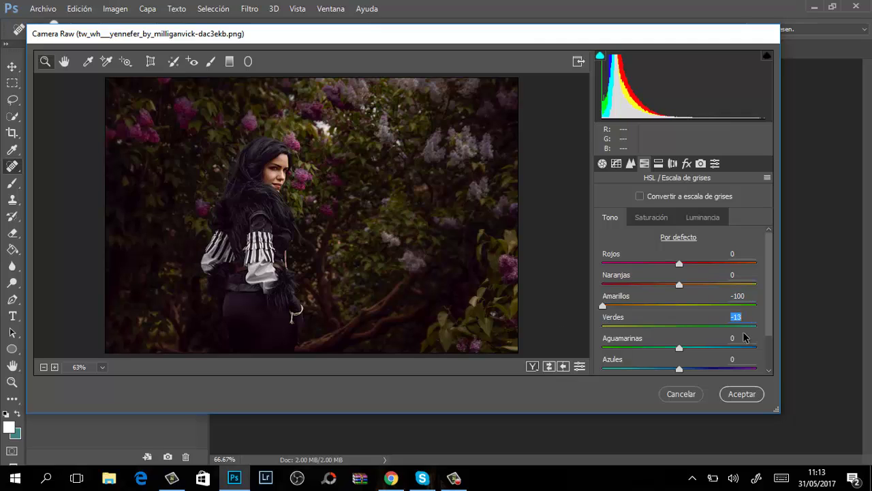
drag(678, 326, 514, 329)
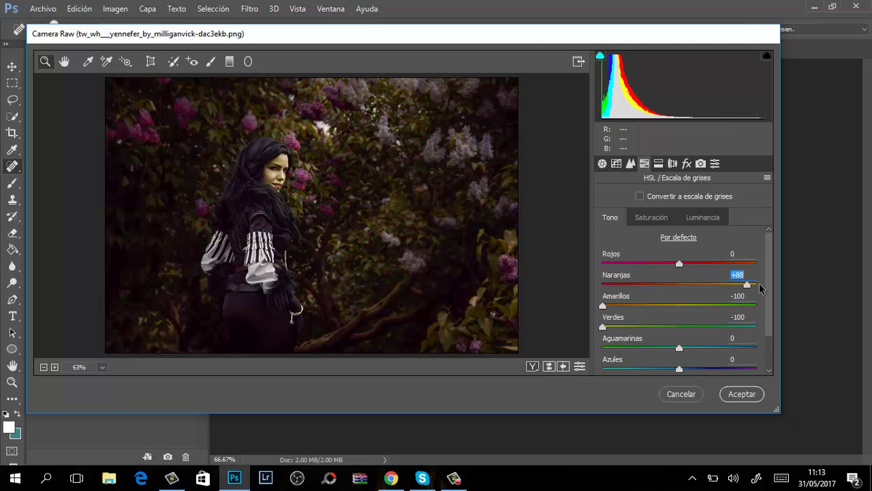
drag(735, 275, 671, 285)
click(679, 284)
mouse_move(706, 262)
mouse_down()
mouse_move(771, 259)
mouse_move(722, 263)
mouse_up()
click(724, 346)
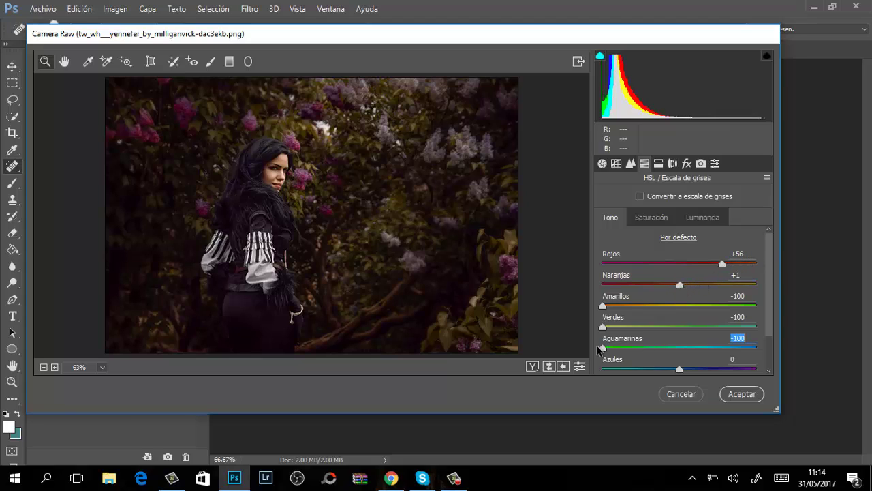
scroll(754, 297, down, 2)
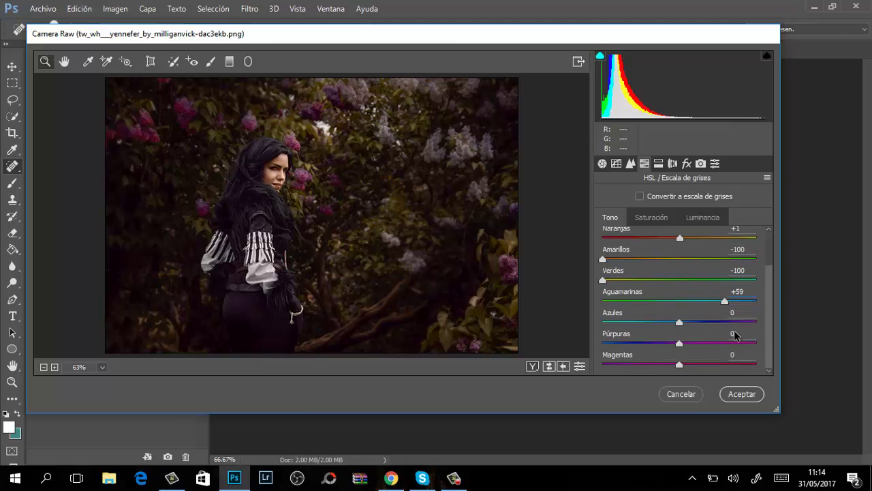
click(678, 322)
Adjust Oranges saturation and max out Greens saturation.
click(651, 216)
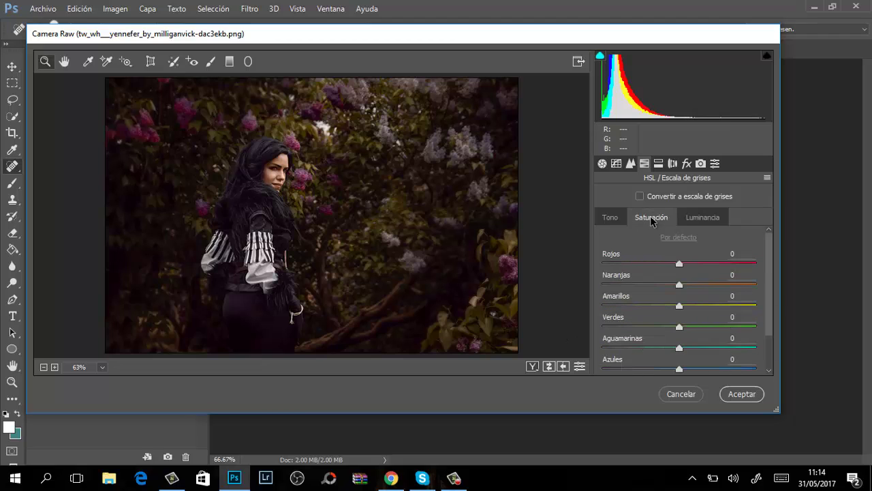
drag(679, 284, 729, 284)
mouse_move(633, 284)
mouse_down()
mouse_move(675, 281)
mouse_move(791, 304)
mouse_up()
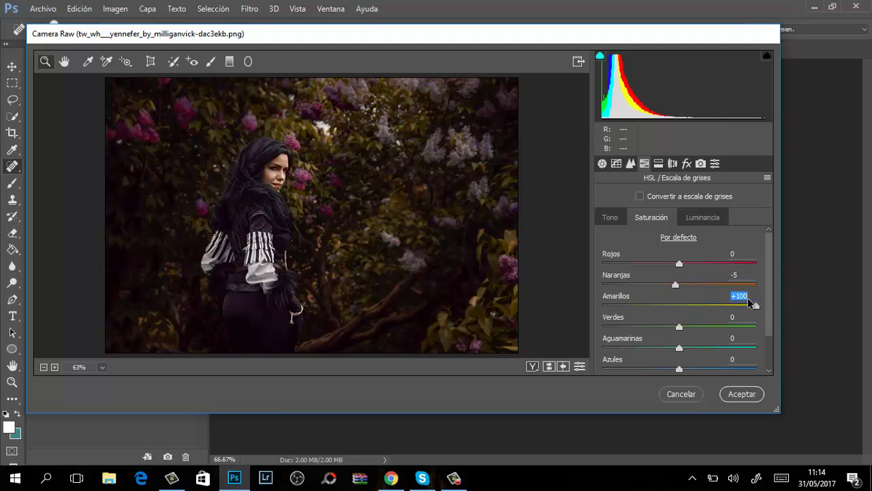
drag(680, 326, 793, 327)
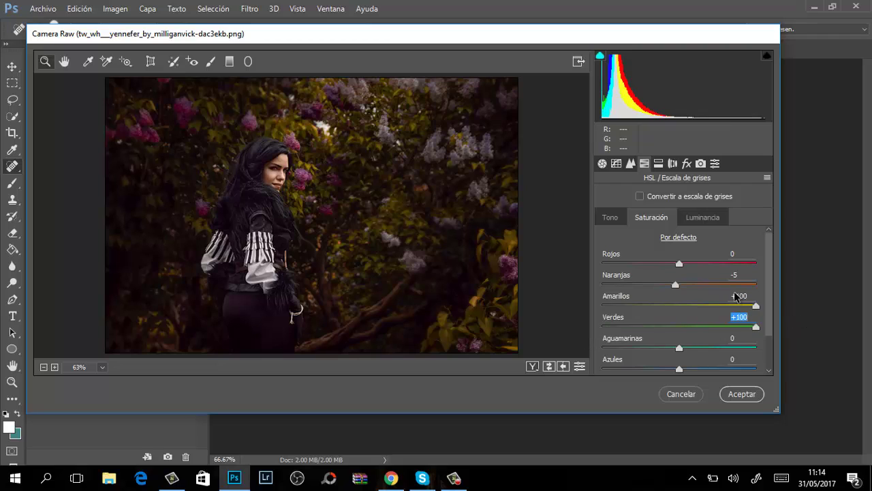
Brighten Yellows fully, Oranges slightly and Aquas to +89 luminance, then apply Camera Raw.
click(699, 221)
drag(738, 295, 782, 300)
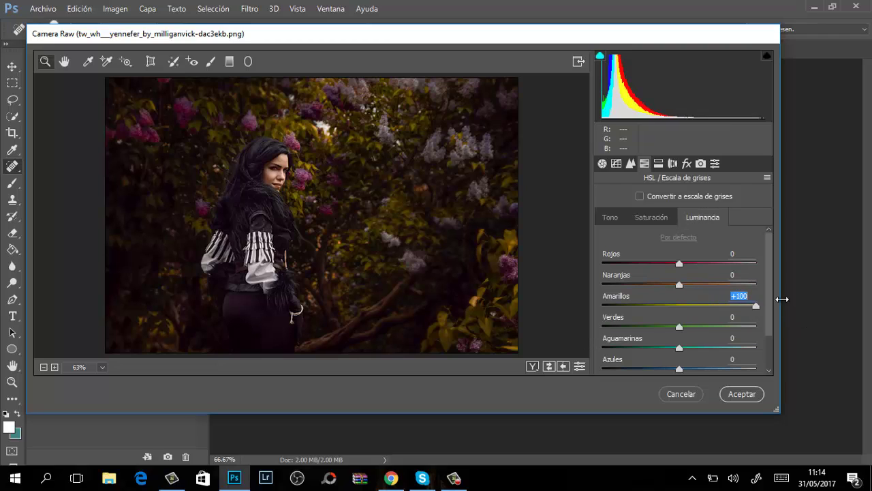
drag(737, 274, 690, 282)
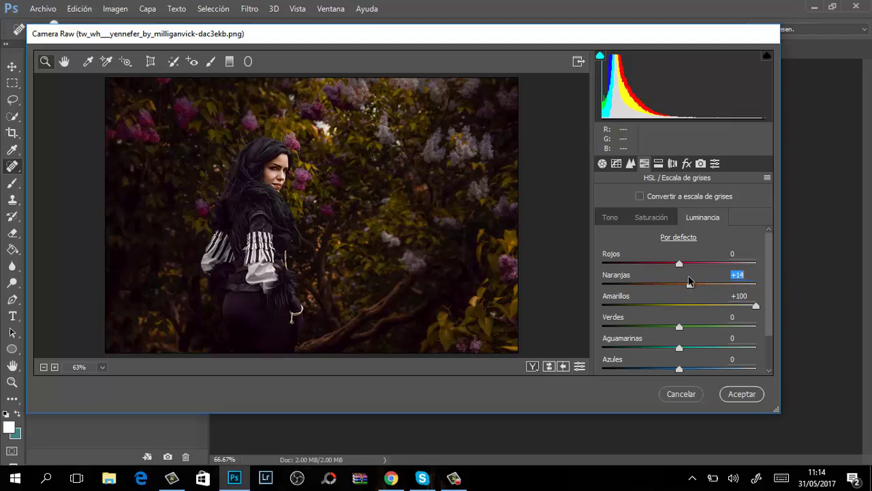
drag(736, 338, 776, 328)
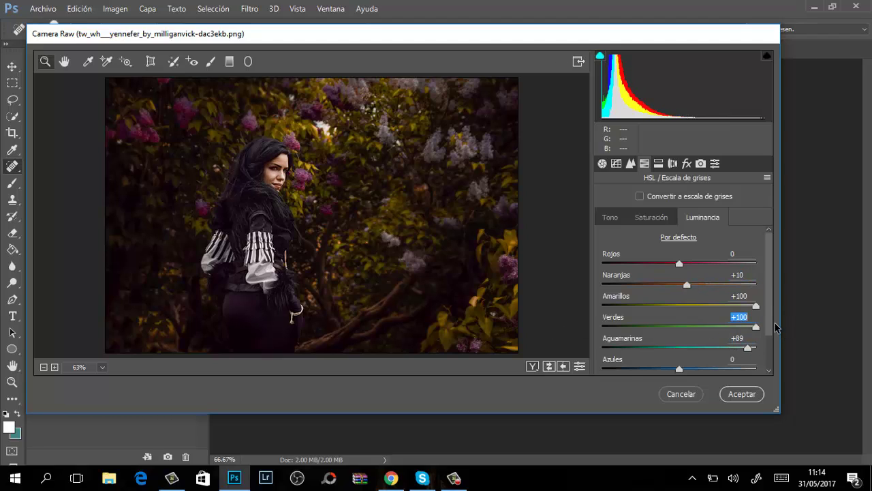
click(658, 165)
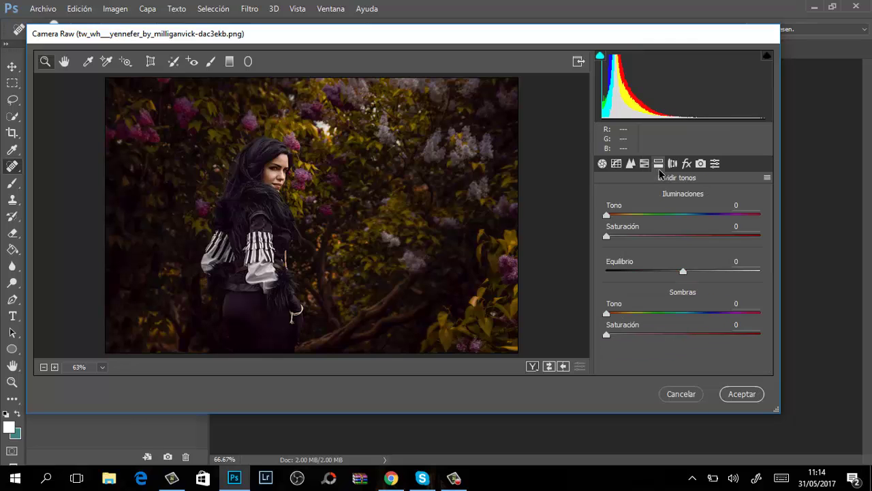
click(615, 163)
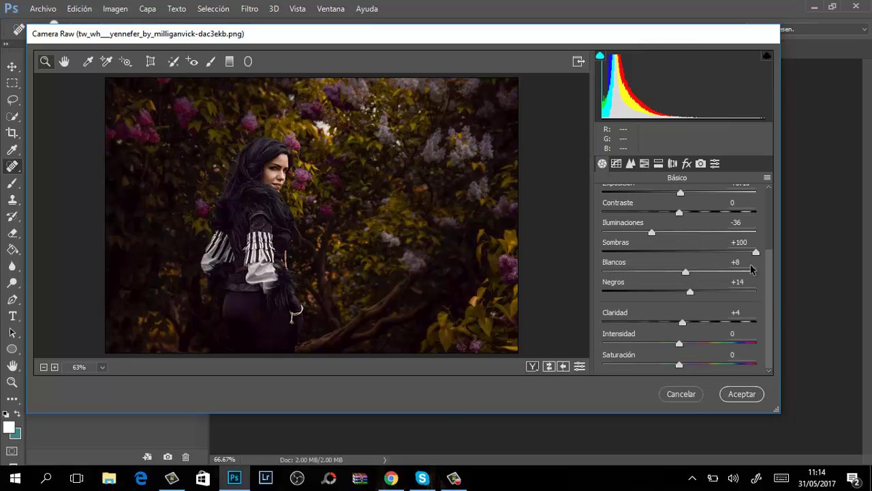
click(742, 393)
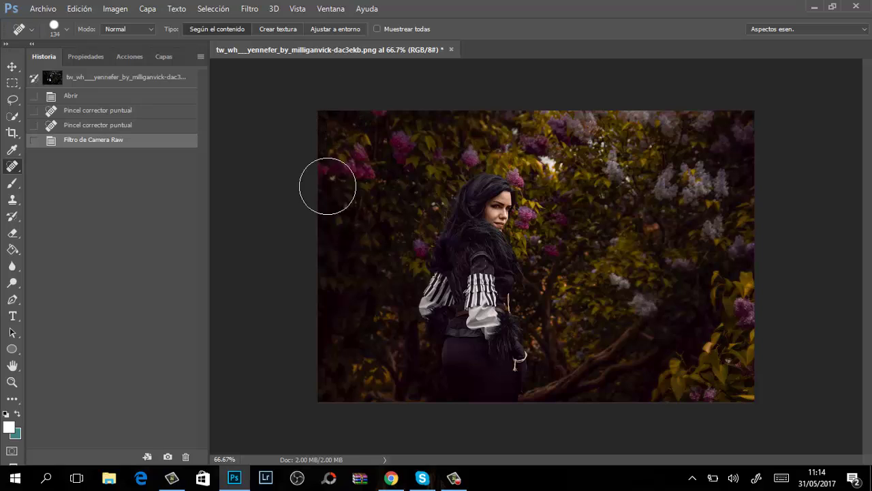
Duplicate the background as Capa 1 and add a Selective Color adjustment layer.
click(162, 61)
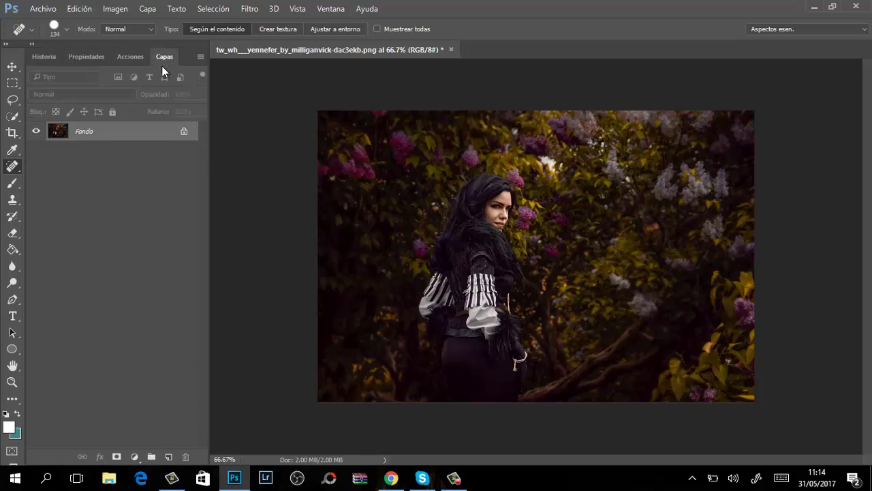
key(ctrl+j)
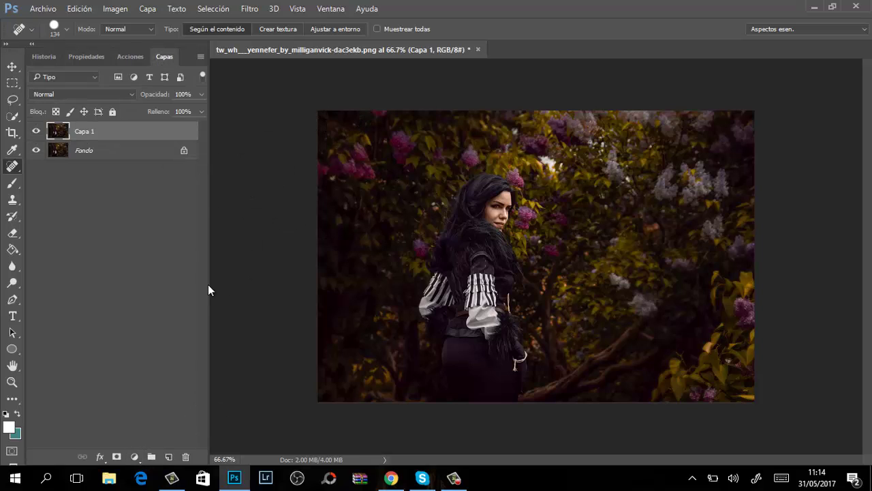
click(134, 456)
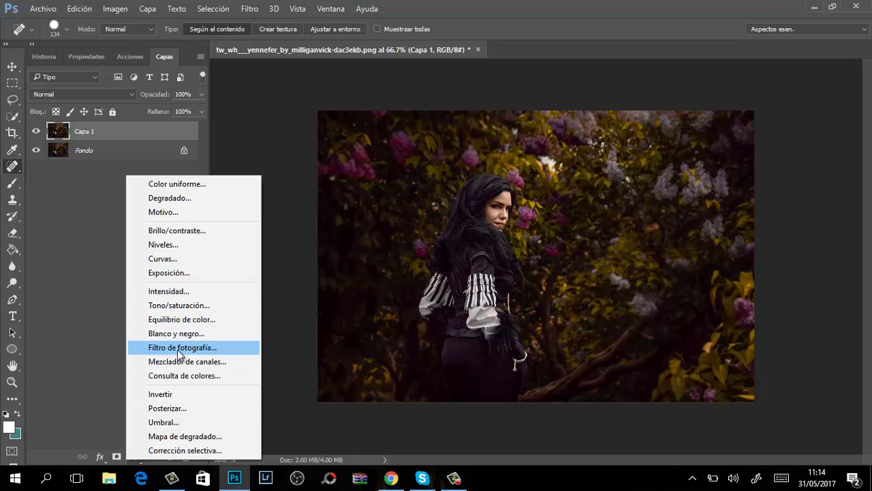
click(170, 450)
Set Selective Color Yellows to Cyan -18, Magenta +86, Yellow +22, Black -57.
click(147, 113)
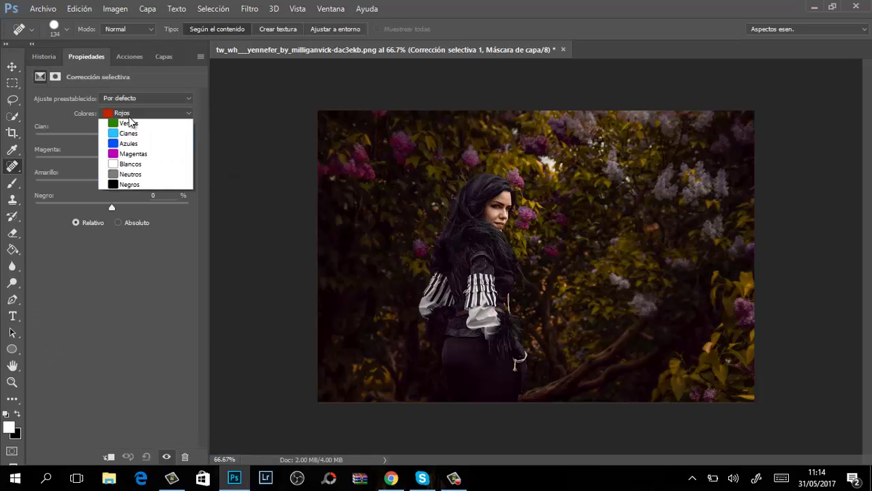
click(126, 124)
mouse_move(130, 135)
mouse_down()
mouse_move(217, 122)
mouse_move(37, 149)
mouse_move(98, 134)
mouse_move(150, 160)
mouse_up()
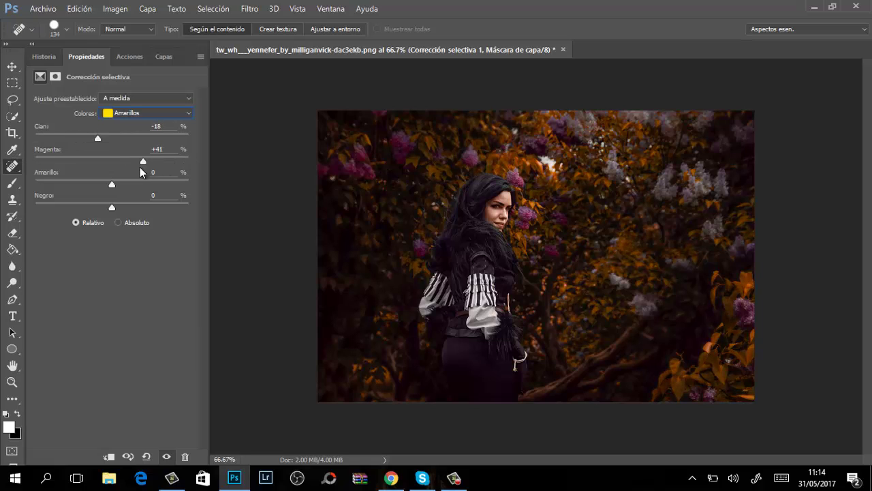
drag(112, 184, 18, 198)
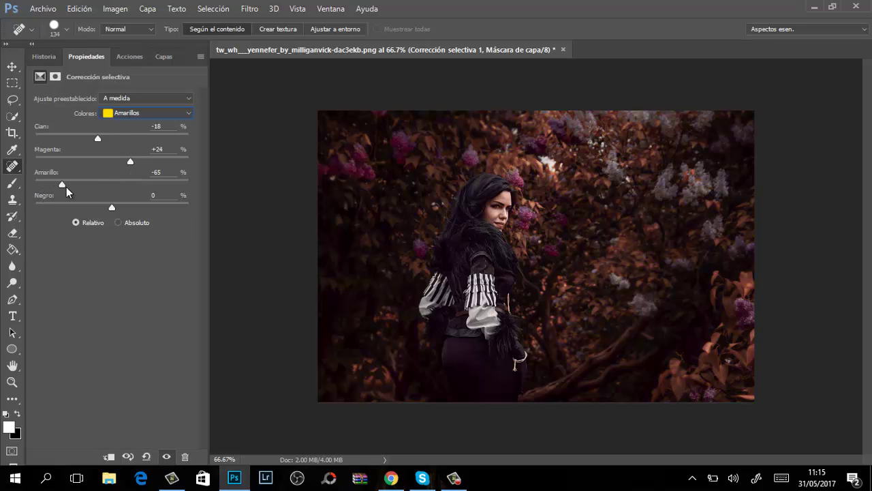
mouse_move(112, 207)
mouse_down()
mouse_move(40, 231)
mouse_move(74, 219)
mouse_up()
mouse_move(47, 184)
mouse_down()
mouse_move(201, 175)
mouse_move(38, 198)
mouse_up()
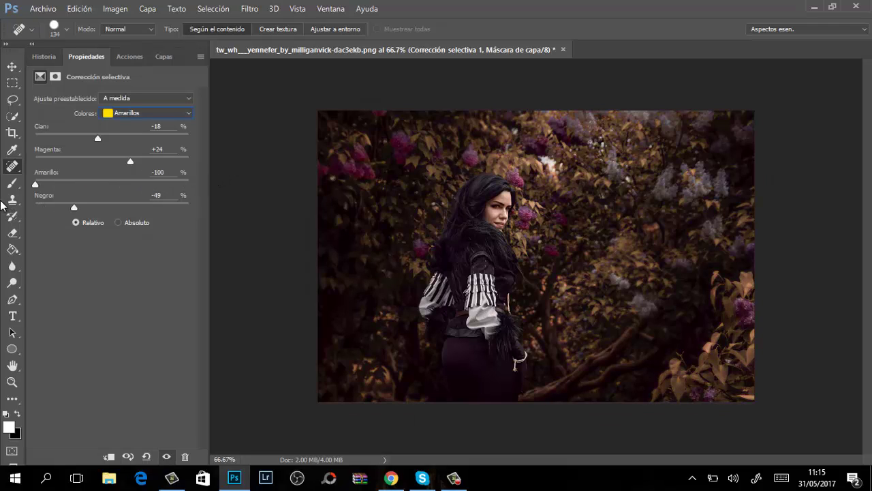
drag(130, 160, 213, 159)
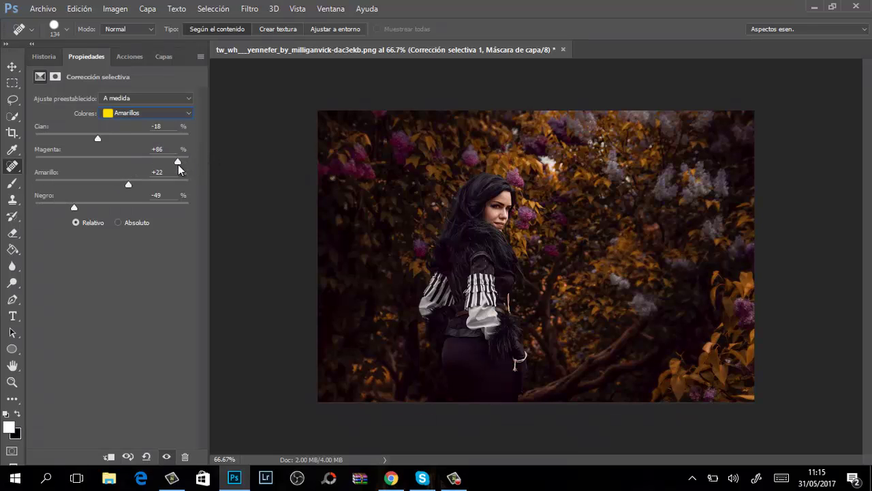
mouse_move(74, 207)
mouse_down()
mouse_move(53, 211)
mouse_move(68, 209)
mouse_up()
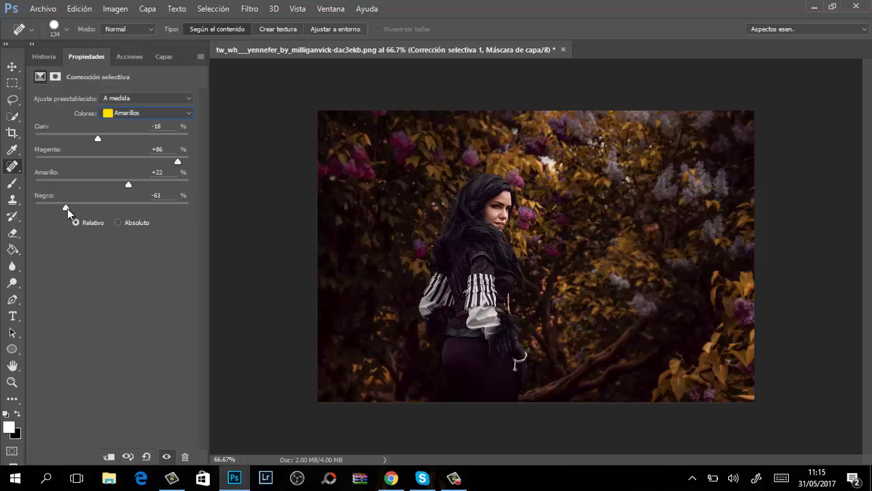
click(134, 113)
click(128, 145)
Set Greens to Cyan -92, Black -100 and Whites to Cyan +77, Magenta -64, Yellow +8, Black -45.
mouse_move(112, 138)
mouse_down()
mouse_move(208, 132)
mouse_move(41, 155)
mouse_up()
mouse_move(111, 207)
mouse_down()
mouse_move(208, 202)
mouse_move(15, 215)
mouse_up()
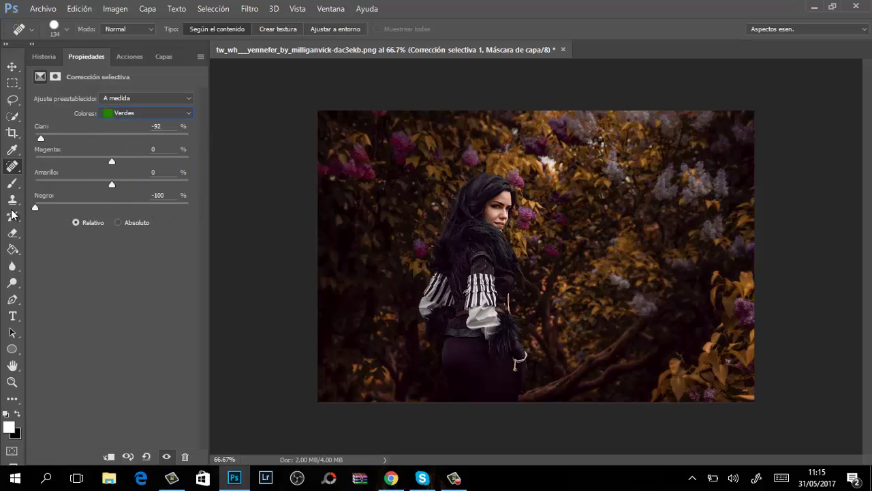
click(137, 115)
click(137, 186)
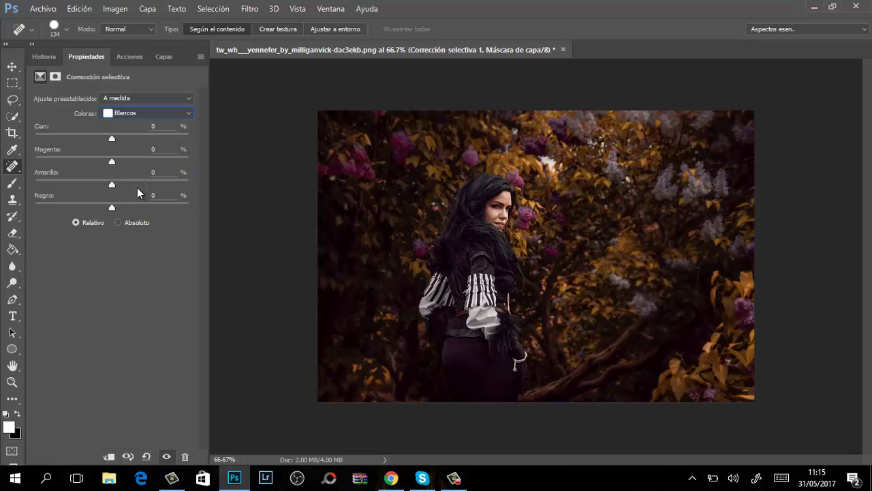
mouse_move(47, 141)
mouse_down()
mouse_move(189, 126)
mouse_move(170, 138)
mouse_up()
drag(111, 161, 62, 161)
mouse_move(111, 184)
mouse_down()
mouse_move(77, 207)
mouse_move(98, 208)
mouse_up()
Nudge the Negros range to Magenta -1, Yellow -1, Black +1.
click(168, 109)
click(137, 207)
mouse_move(111, 139)
mouse_down()
mouse_move(117, 160)
mouse_move(104, 185)
mouse_move(113, 184)
mouse_move(107, 207)
mouse_move(115, 209)
mouse_up()
click(136, 112)
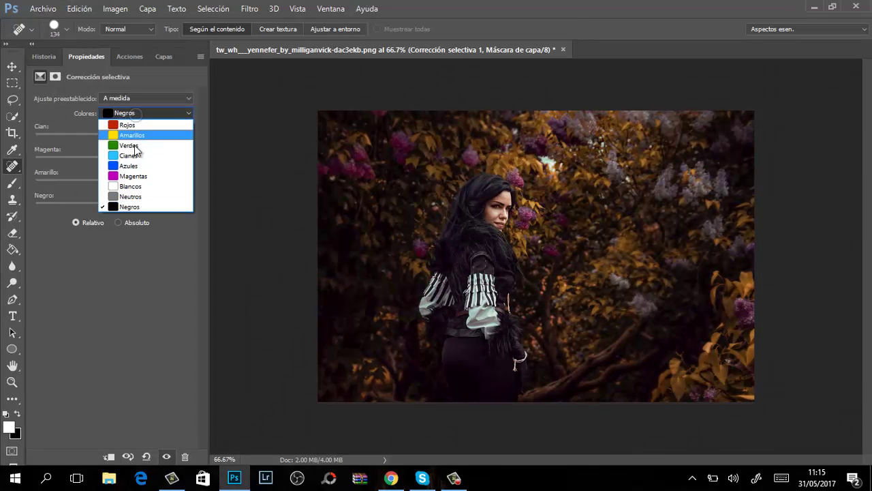
click(164, 61)
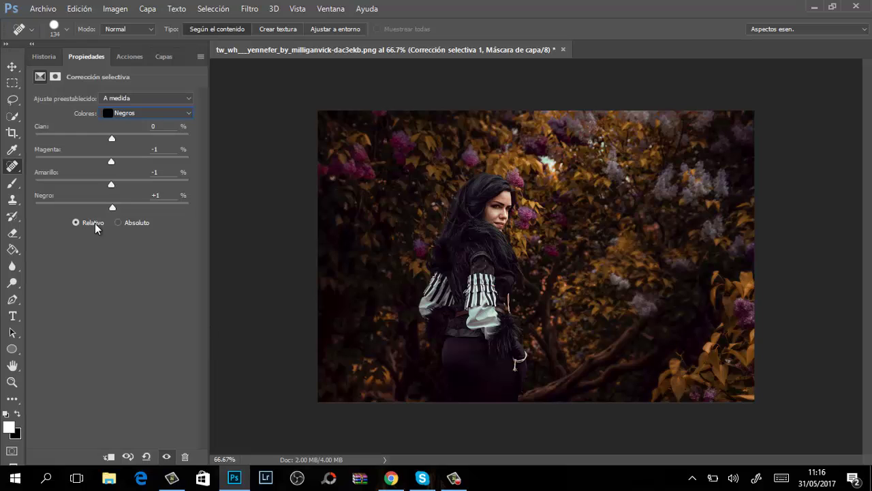
click(160, 56)
click(130, 456)
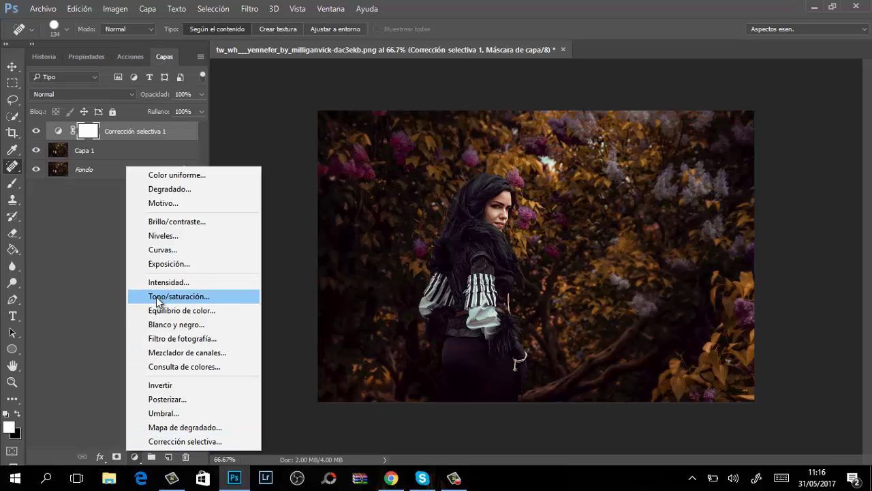
Add a Warming 85 Photo Filter adjustment layer and adjust its density.
click(164, 337)
drag(72, 150, 100, 150)
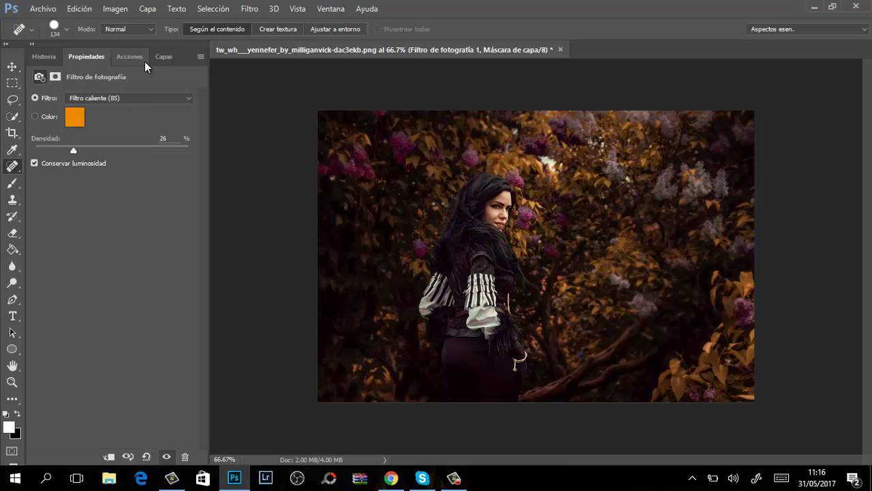
click(163, 58)
Add a Color Lookup layer, trying FallColors and EdgyAmber, and fade its opacity.
click(134, 456)
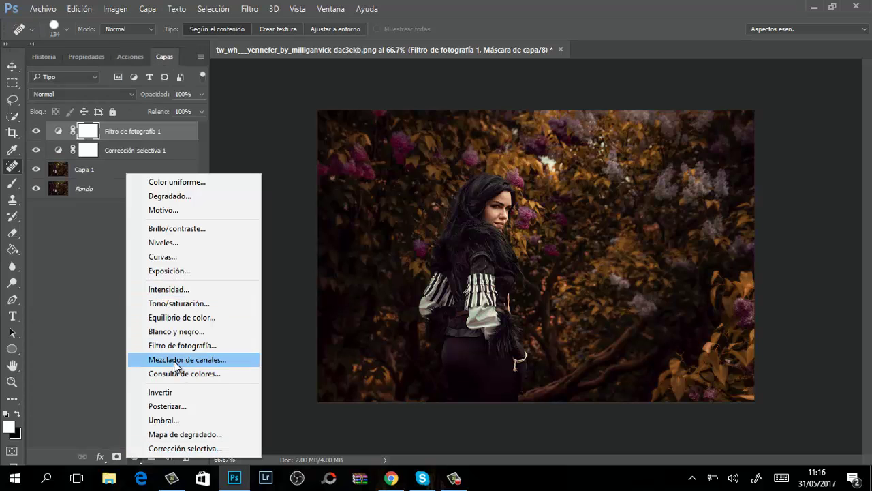
click(175, 372)
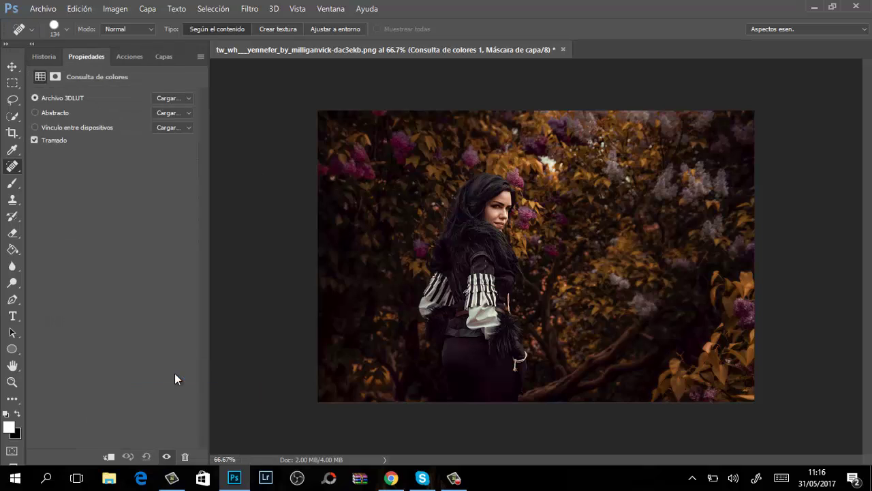
click(167, 99)
click(184, 232)
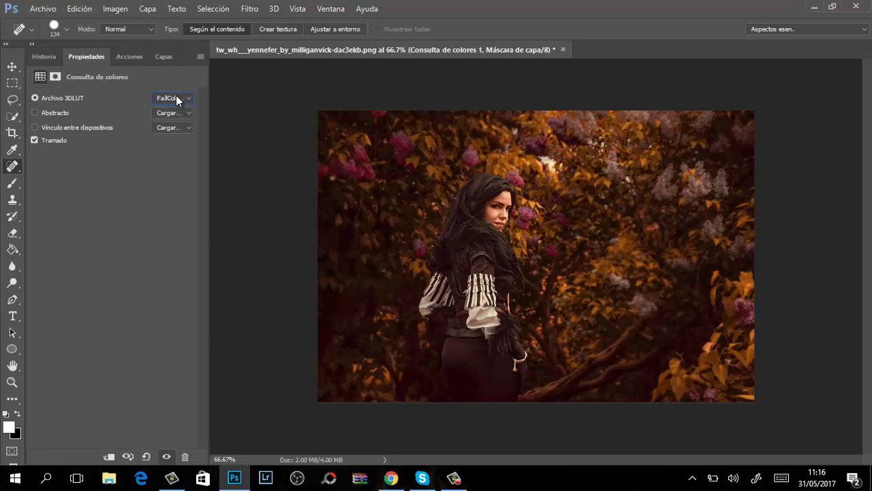
click(176, 97)
click(189, 220)
click(164, 56)
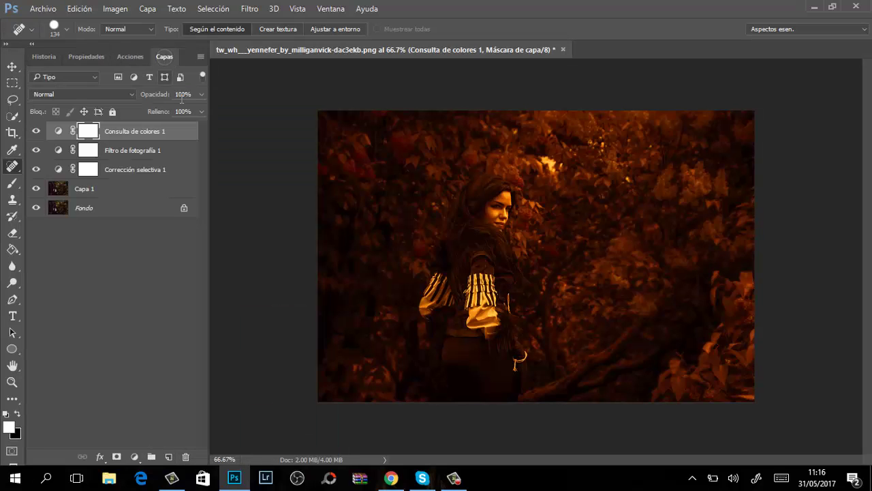
drag(186, 100, 150, 110)
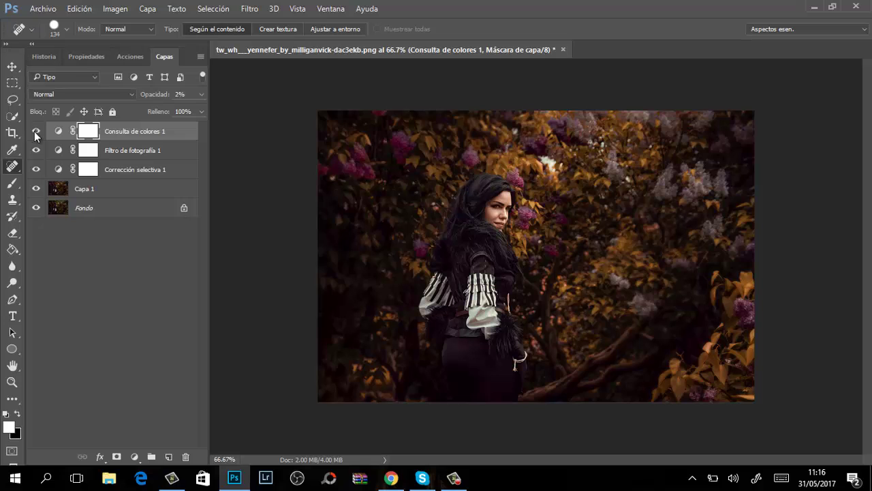
Try the FoggyNight and Fuji F125 Kodak 2393 lookups and set opacity to about 14%.
double_click(58, 130)
click(171, 98)
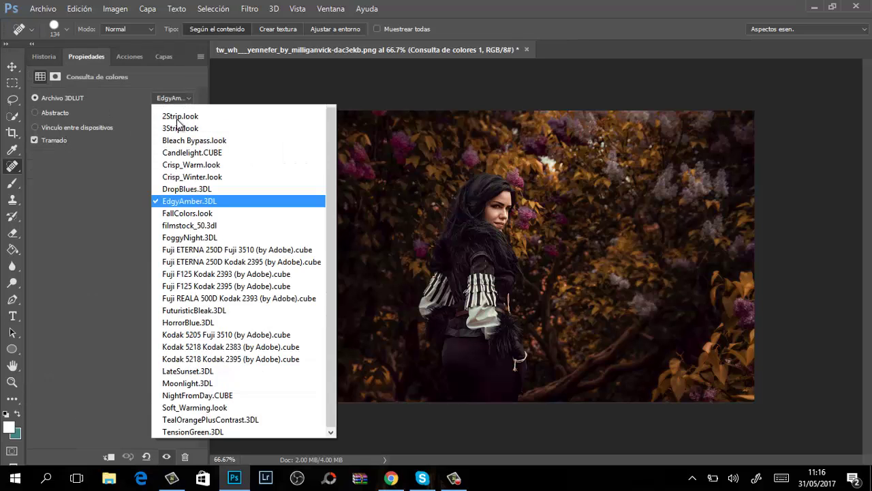
click(192, 256)
click(177, 97)
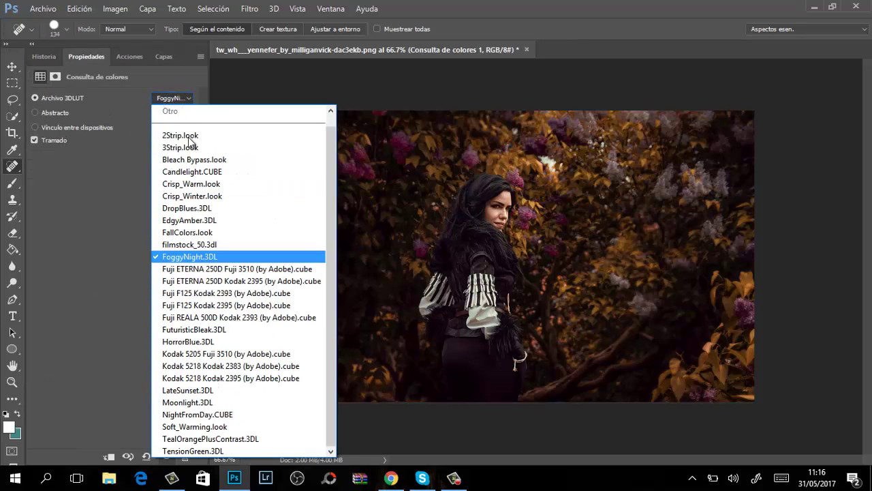
click(181, 292)
click(164, 59)
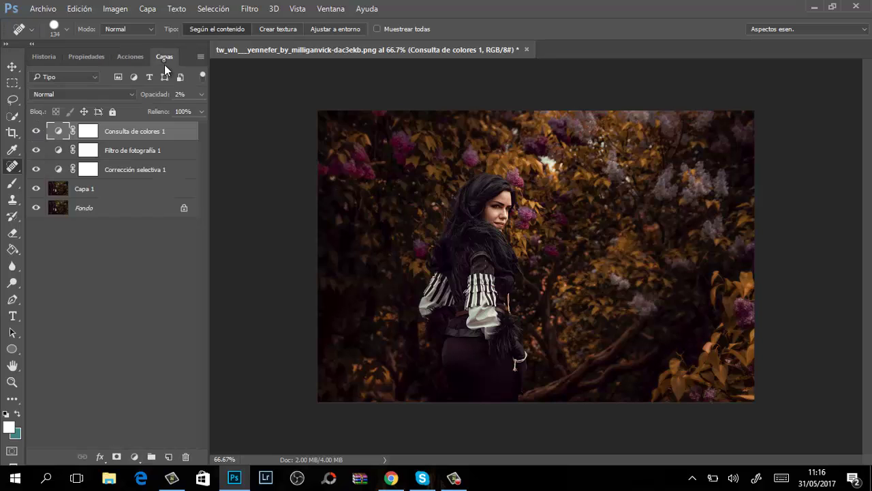
click(201, 94)
drag(173, 110, 149, 109)
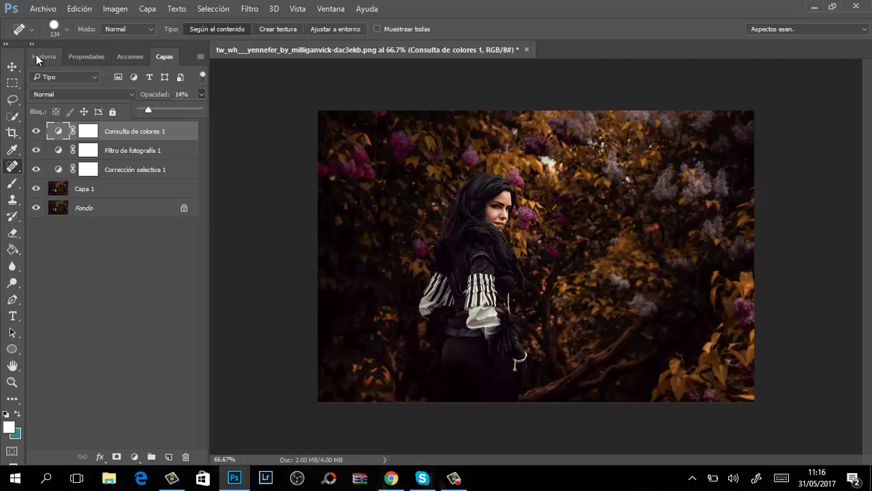
Add an empty Capa 2 layer on top and switch to the Brush tool.
click(130, 56)
click(163, 57)
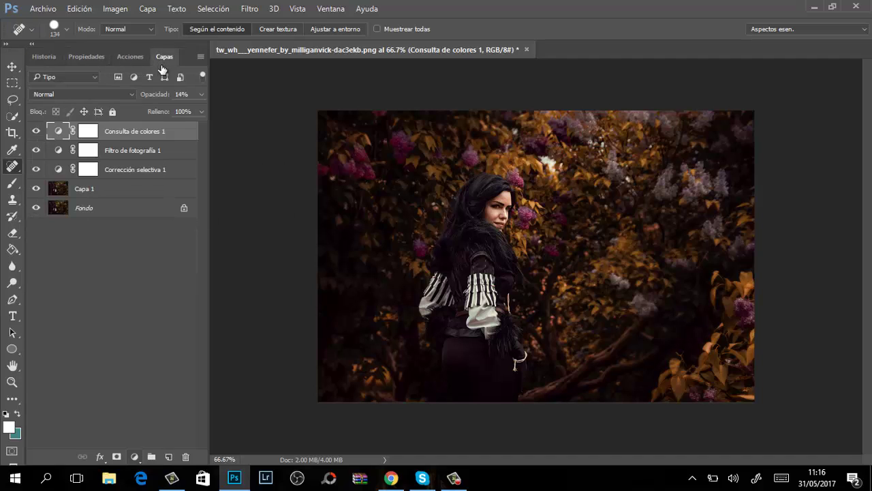
click(168, 457)
right_click(491, 190)
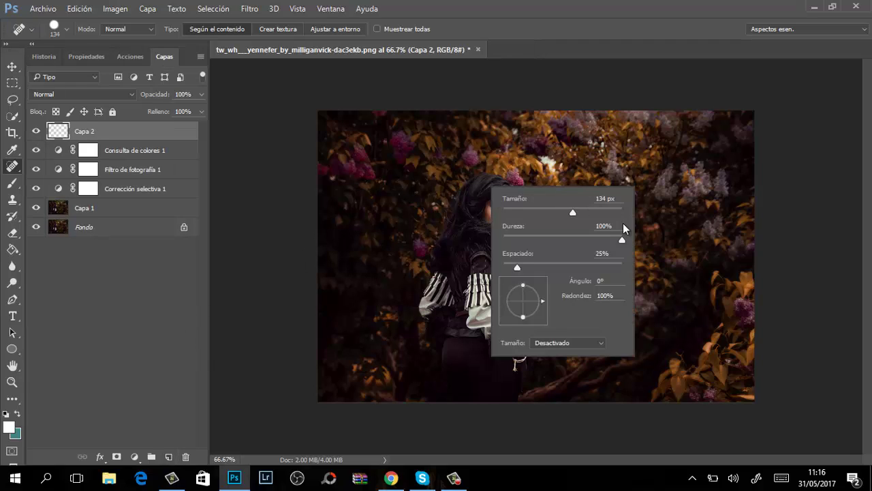
right_click(407, 280)
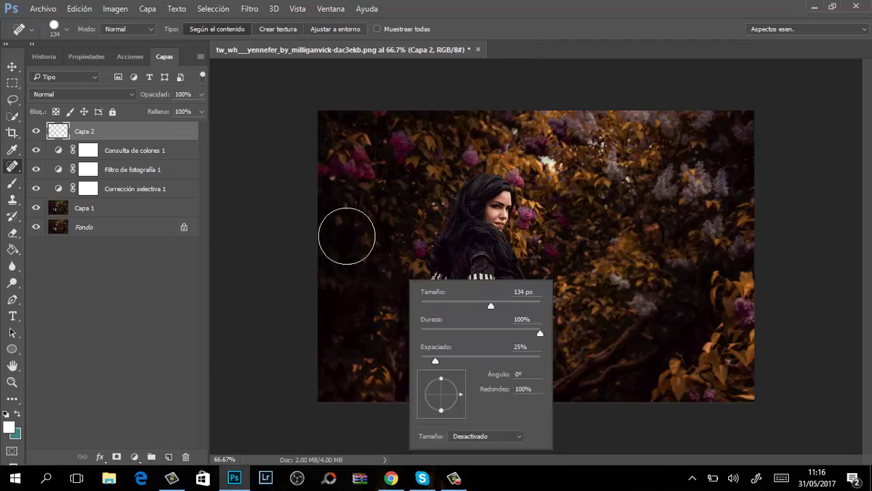
click(13, 182)
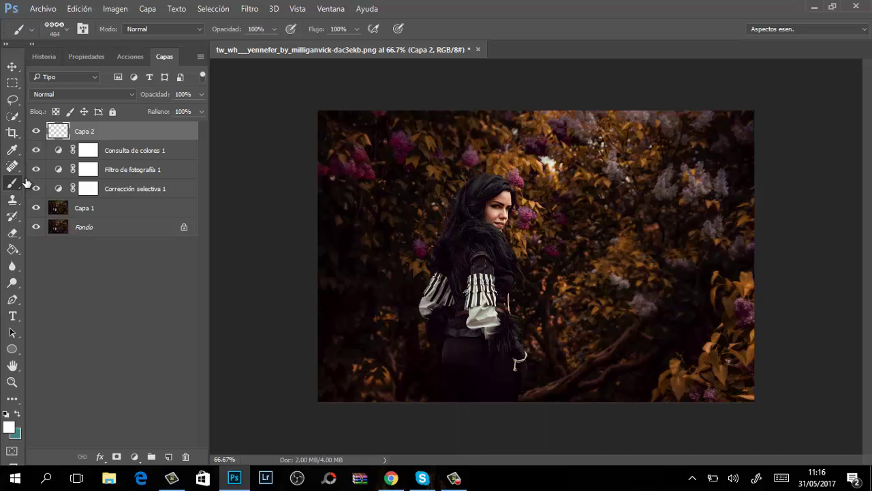
Choose the light-ray brush 2411 at 338 px.
right_click(622, 234)
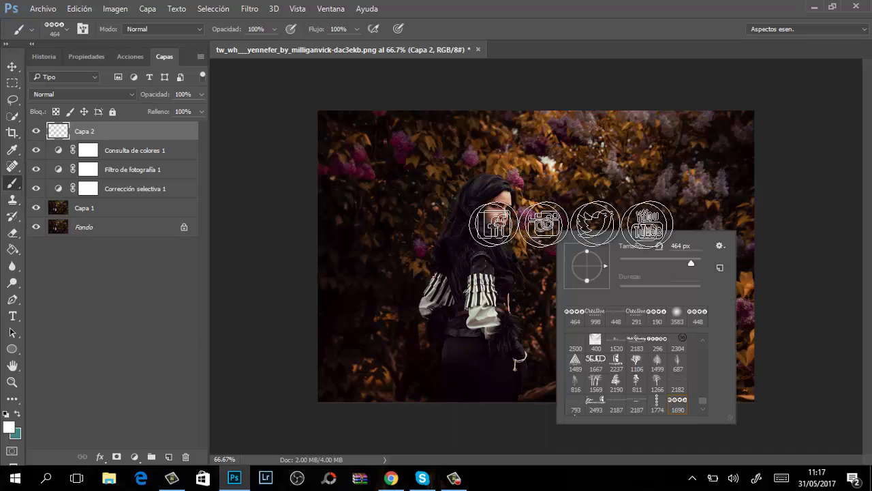
scroll(698, 372, up, 3)
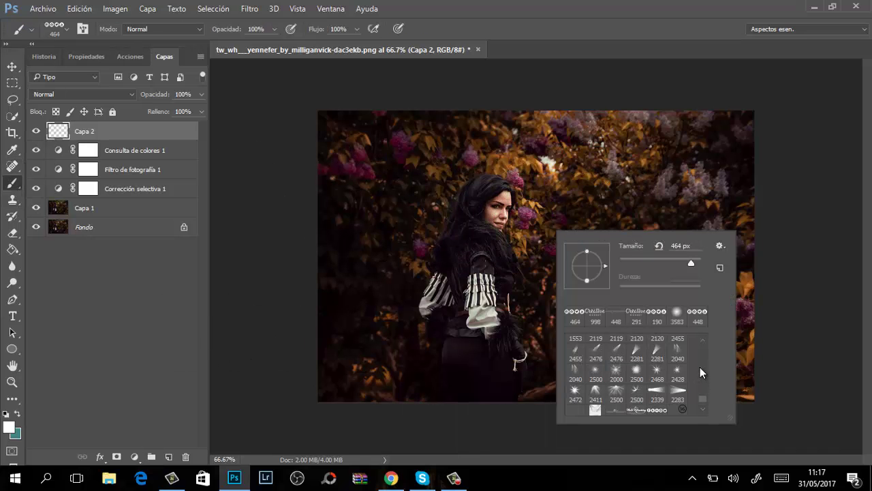
click(596, 391)
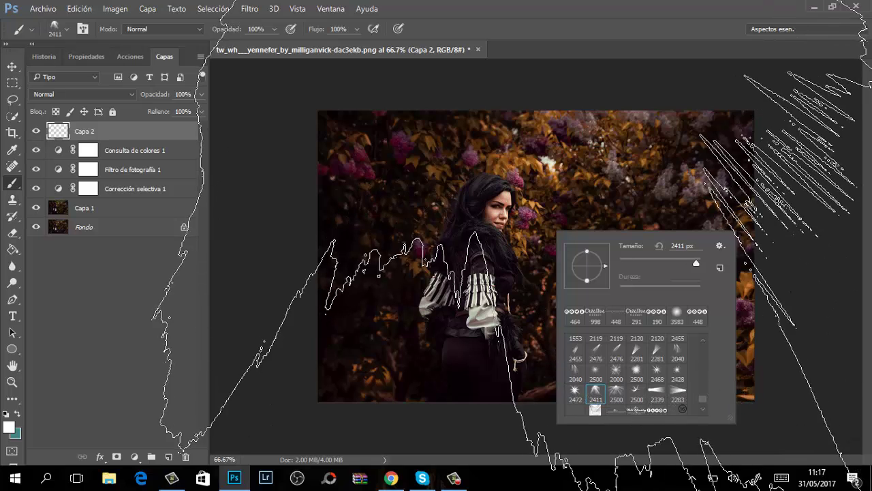
drag(686, 260, 654, 260)
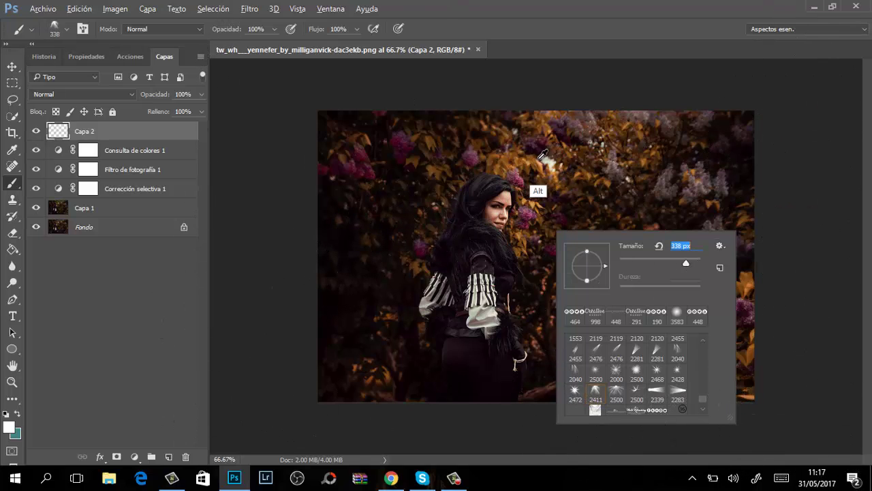
alt+click(538, 193)
Set the foreground to peach #e2b489 and stamp one light-ray on Capa 2.
click(8, 427)
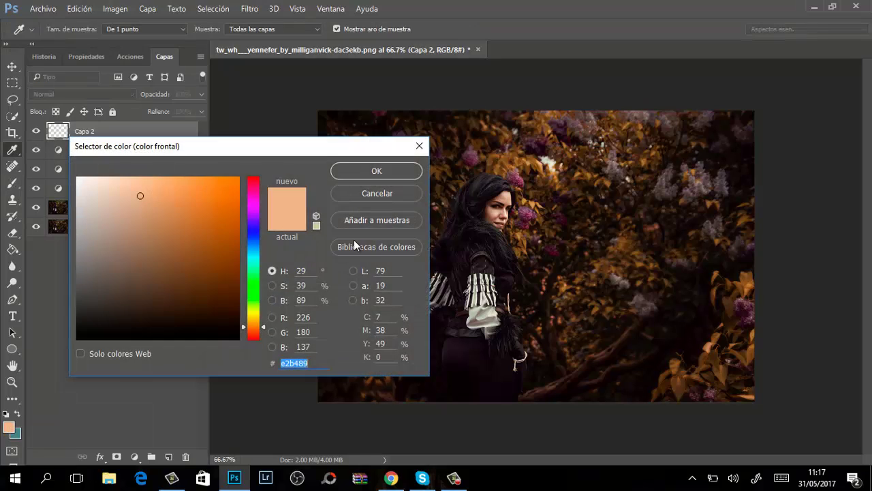
click(165, 183)
click(343, 175)
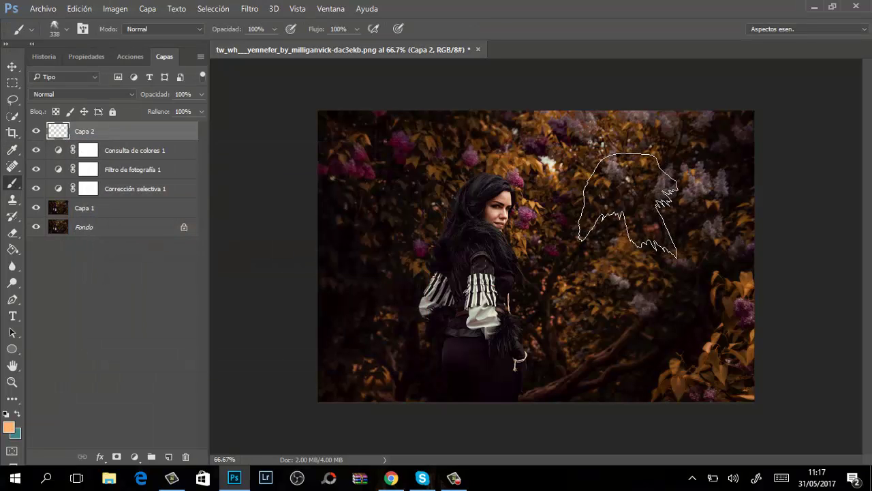
click(628, 203)
Transform the rays: enlarge, rotate to about 35° and position them diagonally across the right side.
key(ctrl+t)
drag(702, 299, 604, 341)
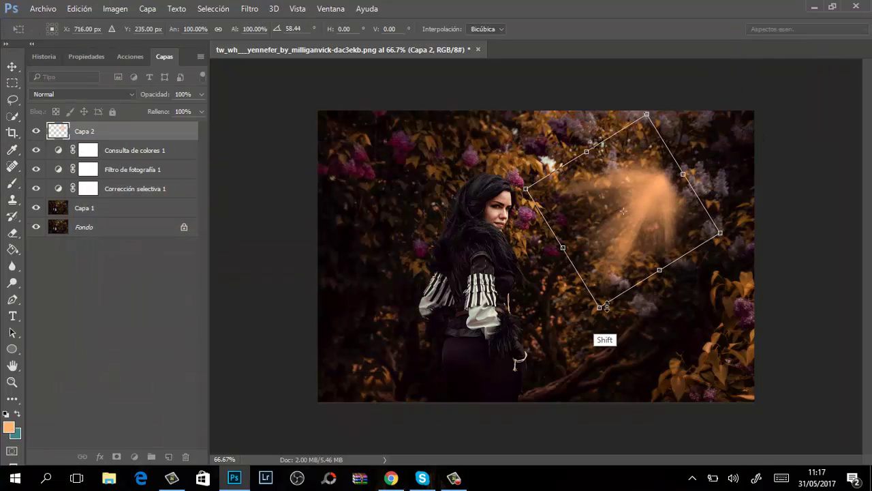
drag(647, 388, 765, 308)
drag(649, 232, 628, 99)
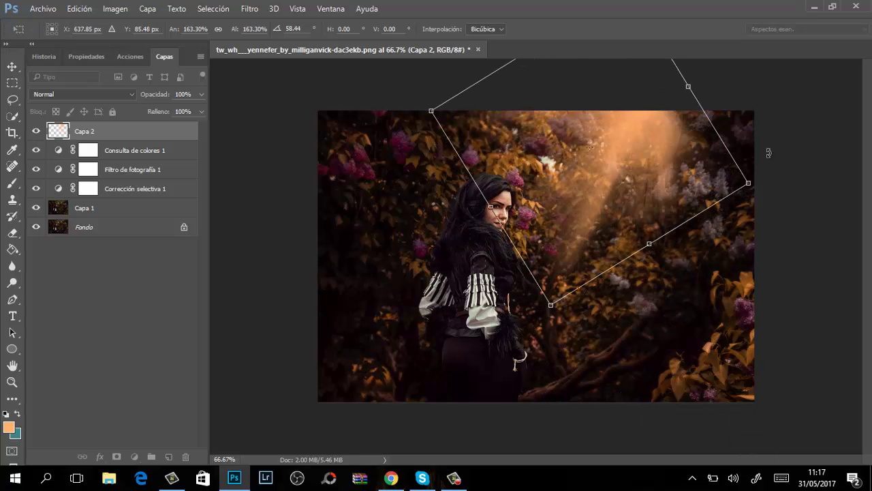
mouse_move(666, 250)
mouse_down()
mouse_move(680, 238)
mouse_move(685, 256)
mouse_up()
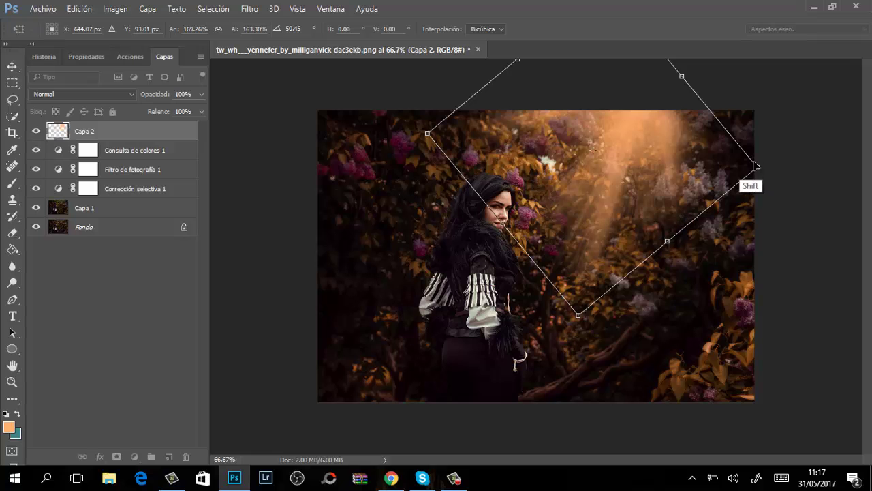
drag(669, 239, 850, 170)
mouse_move(814, 218)
mouse_down()
mouse_move(729, 196)
mouse_move(706, 208)
mouse_move(712, 199)
mouse_up()
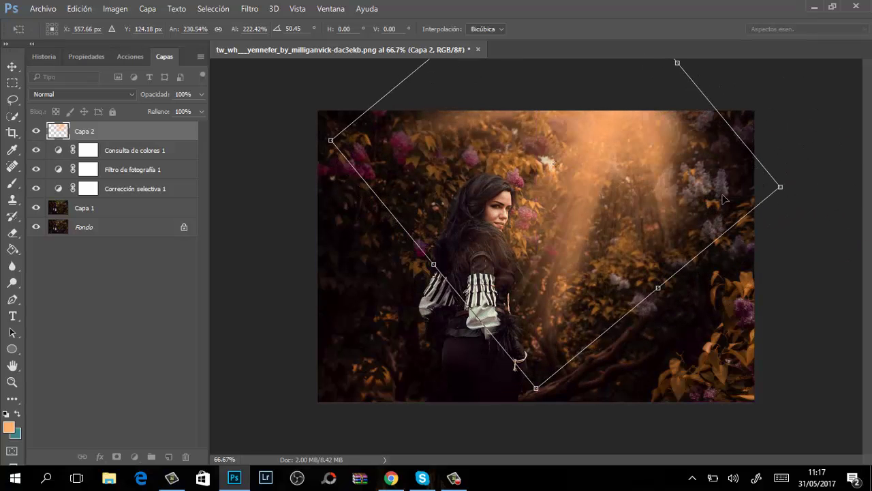
mouse_move(778, 193)
mouse_down()
mouse_move(822, 213)
mouse_move(832, 231)
mouse_up()
drag(730, 323, 794, 402)
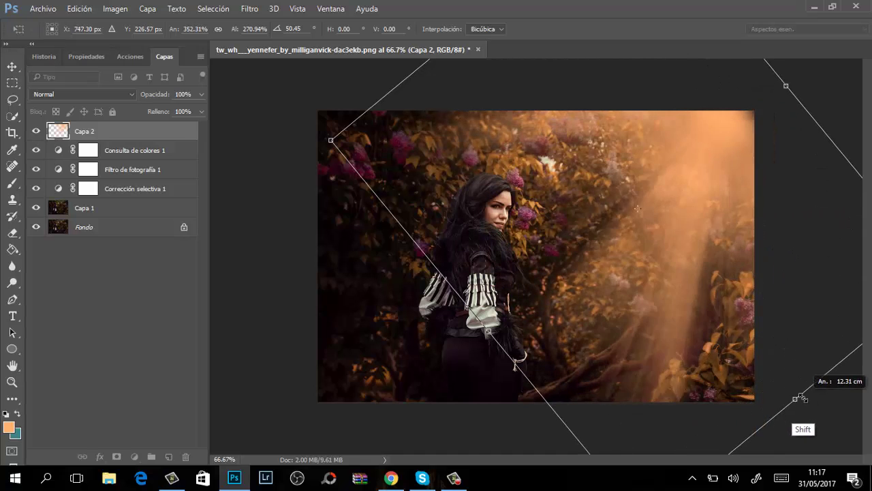
mouse_move(767, 250)
mouse_down()
mouse_move(695, 257)
mouse_move(695, 244)
mouse_up()
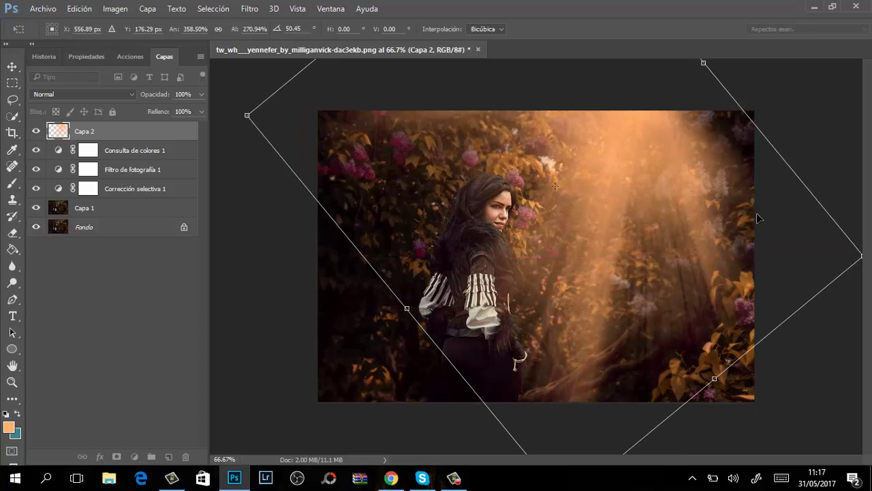
drag(811, 116, 798, 70)
drag(724, 209, 730, 223)
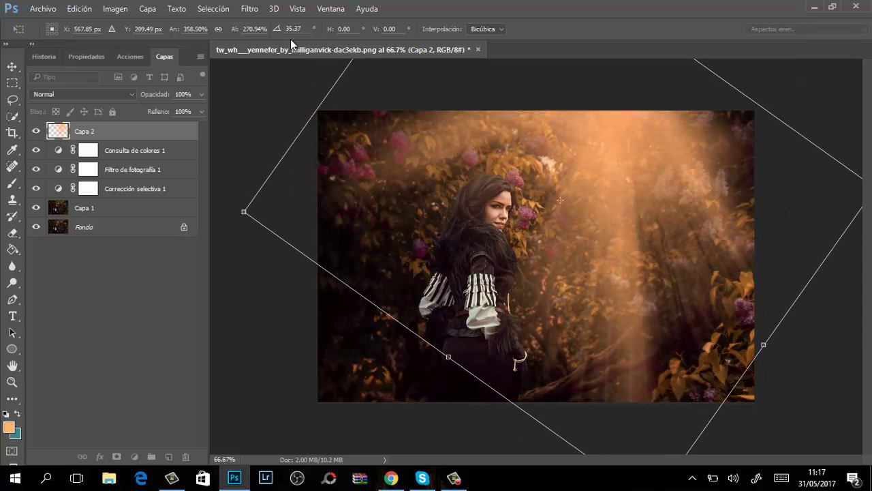
key(Return)
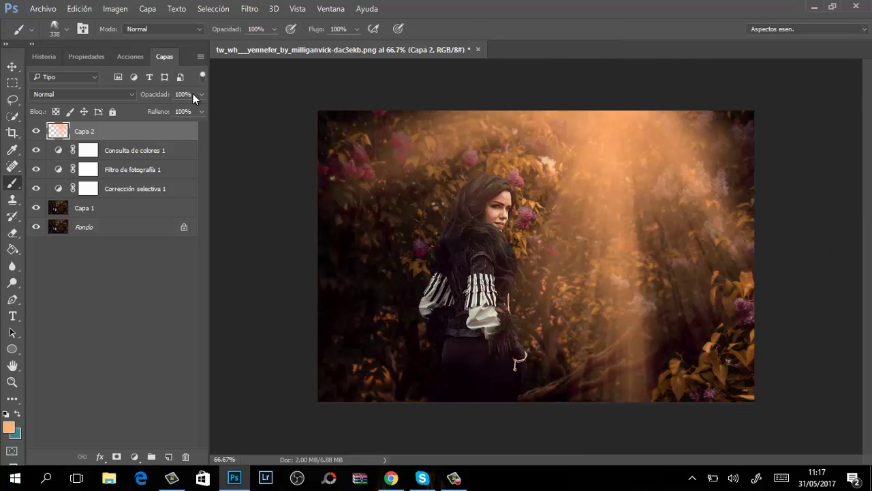
Fade Capa 2's light rays to 54% opacity and add a new empty layer above.
mouse_move(192, 93)
mouse_down()
mouse_move(162, 114)
mouse_move(171, 111)
mouse_up()
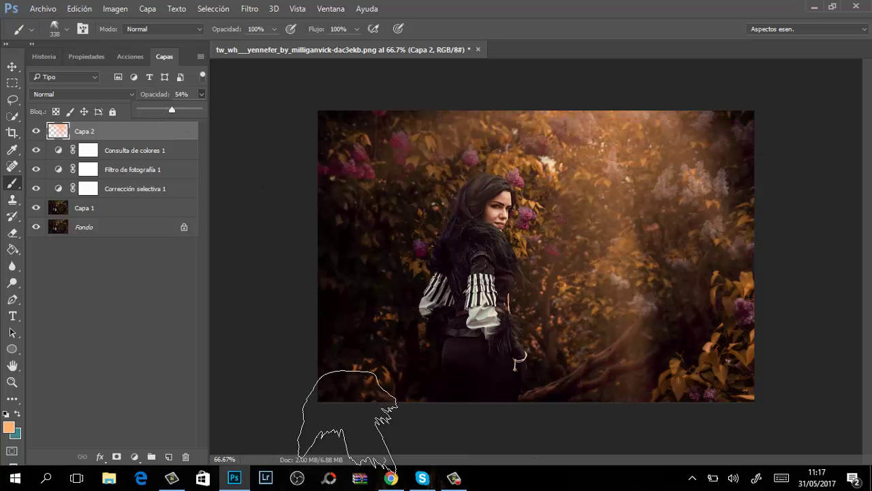
right_click(488, 273)
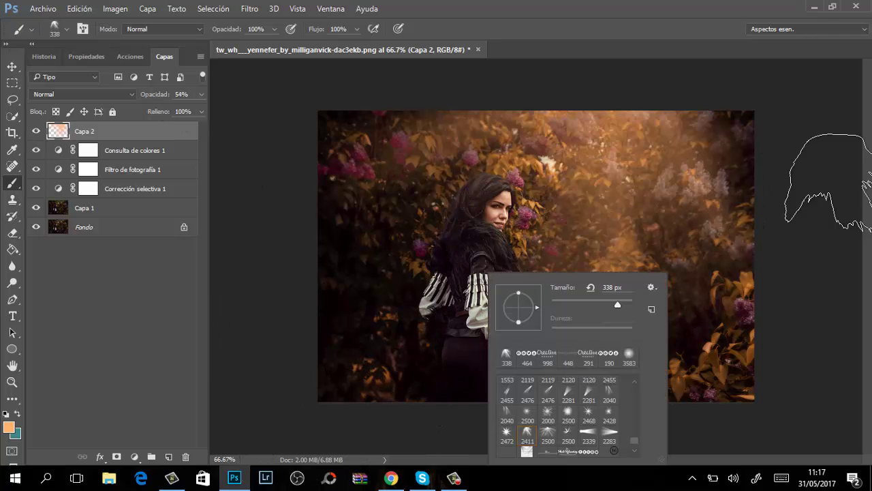
click(168, 456)
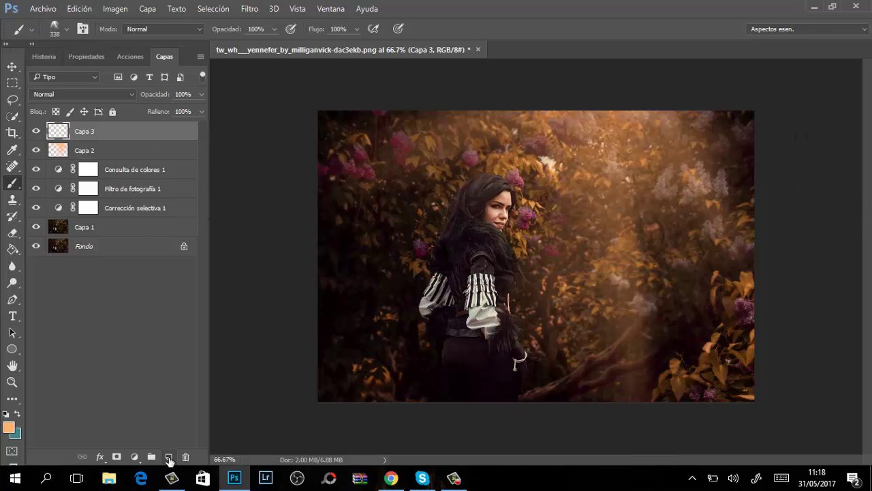
Fill Capa 5 entirely with black using the Paint Bucket and add a layer mask.
key(g)
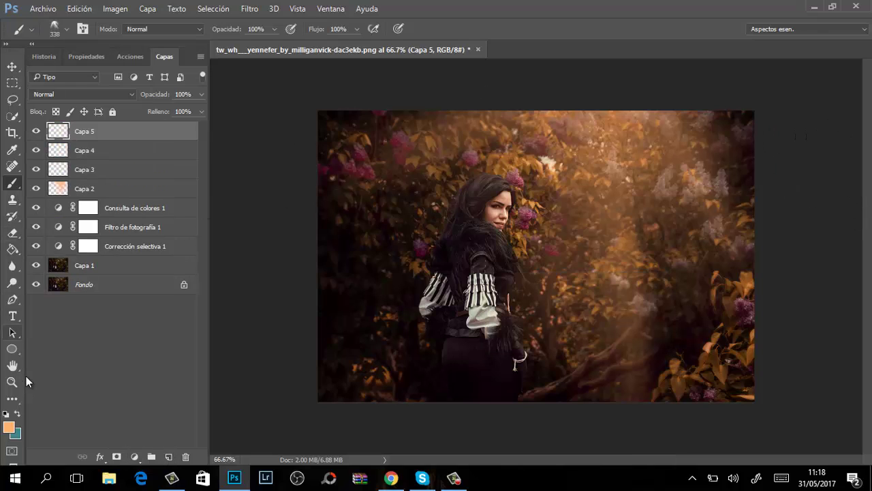
key(r)
click(12, 249)
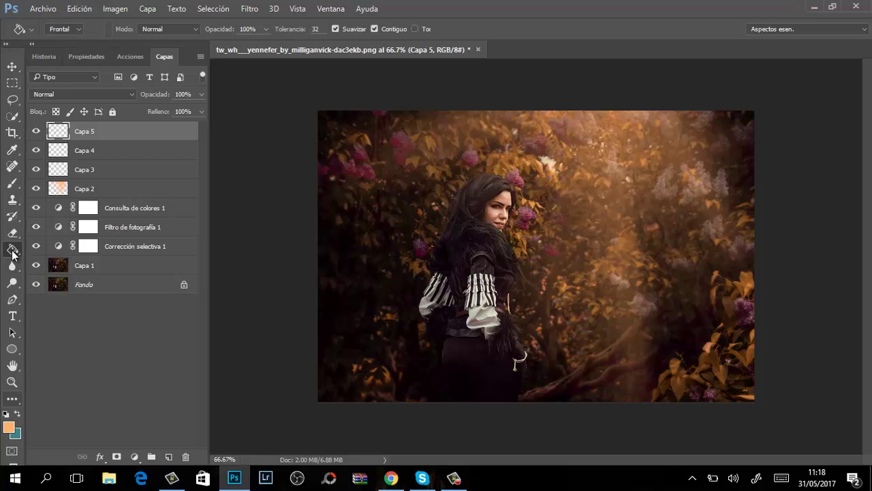
click(6, 413)
click(539, 241)
click(116, 456)
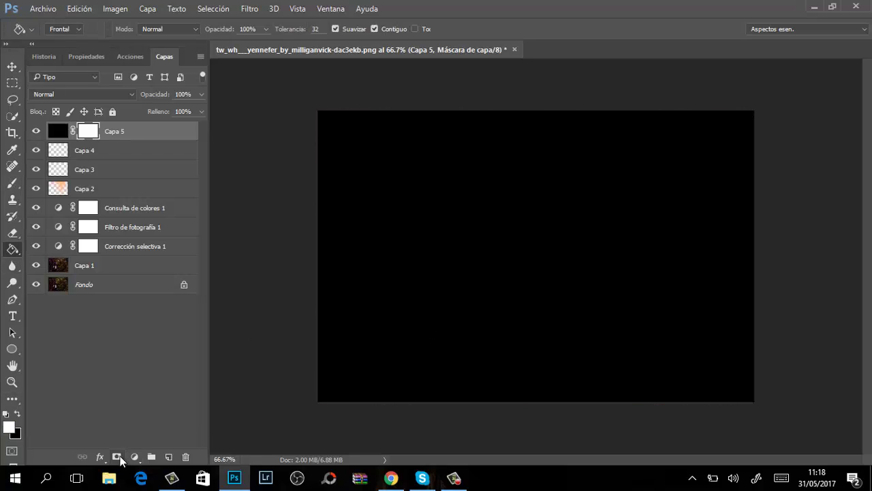
Choose a soft round brush sized 511 px.
click(12, 182)
right_click(567, 179)
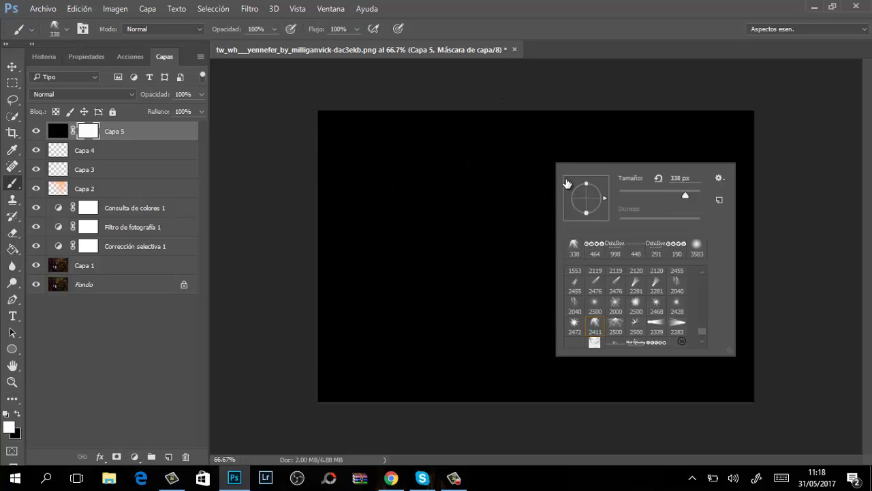
drag(702, 331, 701, 274)
click(574, 277)
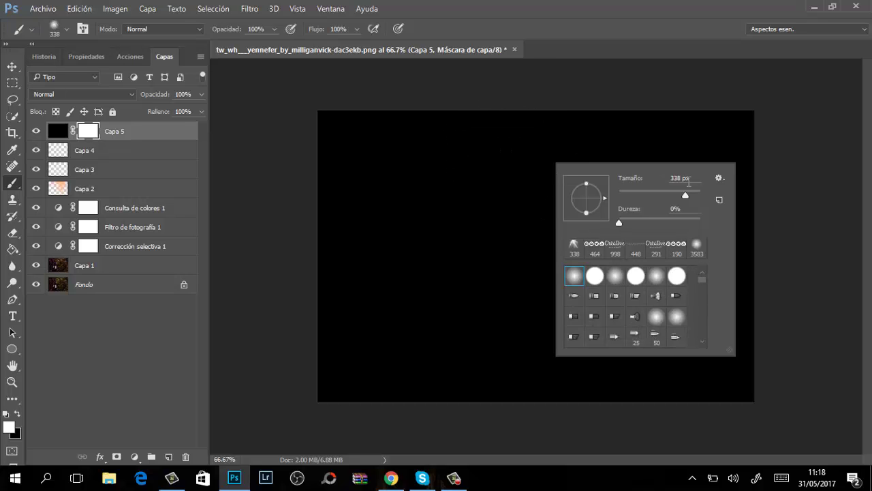
drag(680, 194, 694, 195)
text(511)
key(Return)
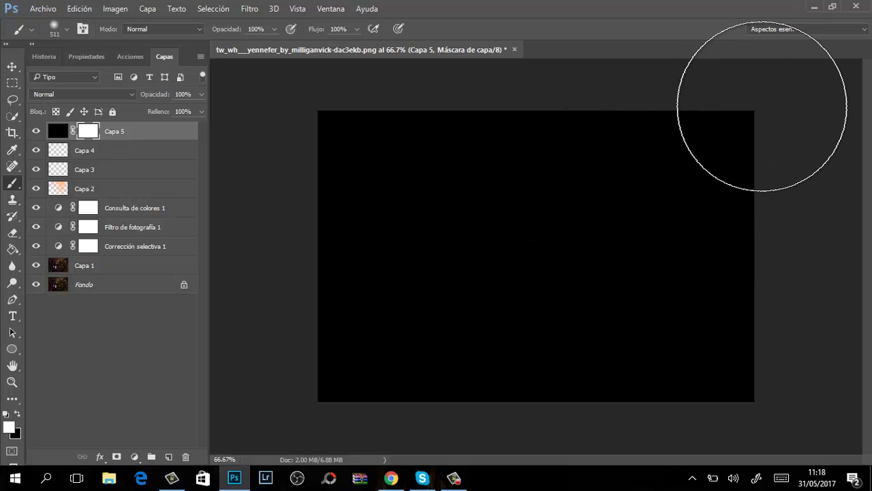
Paint black on Capa 5's mask to clear around the woman's face and the right side.
key(x)
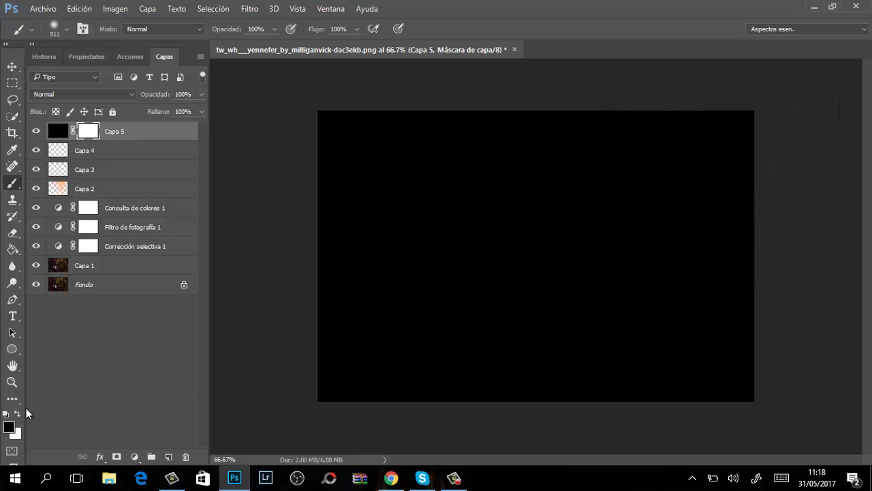
mouse_move(611, 146)
mouse_down()
mouse_move(537, 250)
mouse_move(506, 184)
mouse_move(462, 171)
mouse_up()
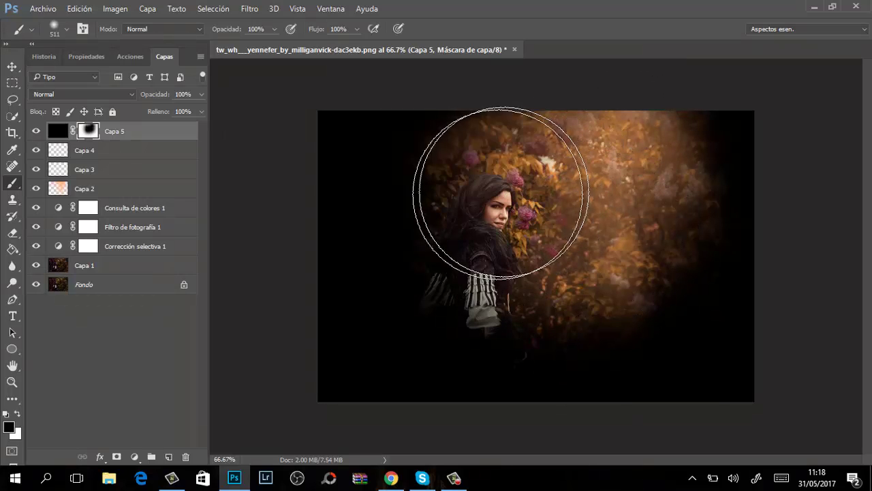
click(200, 95)
drag(196, 108, 163, 109)
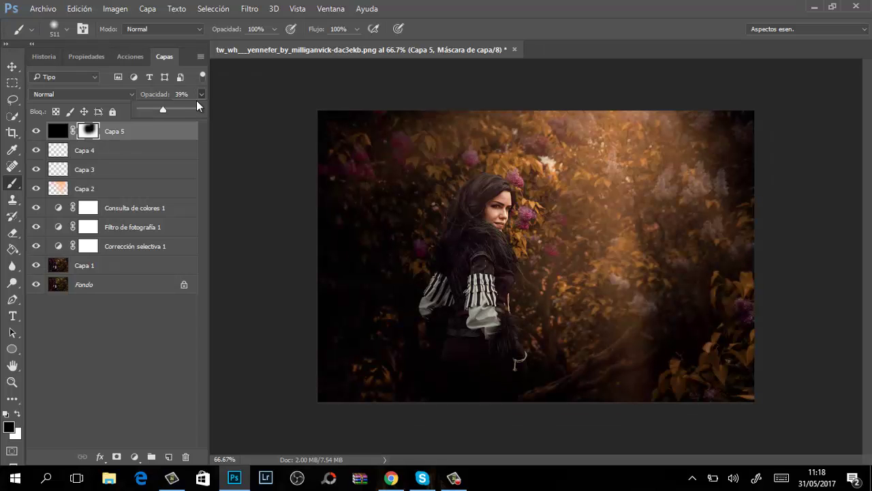
drag(163, 109, 162, 109)
drag(661, 136, 686, 184)
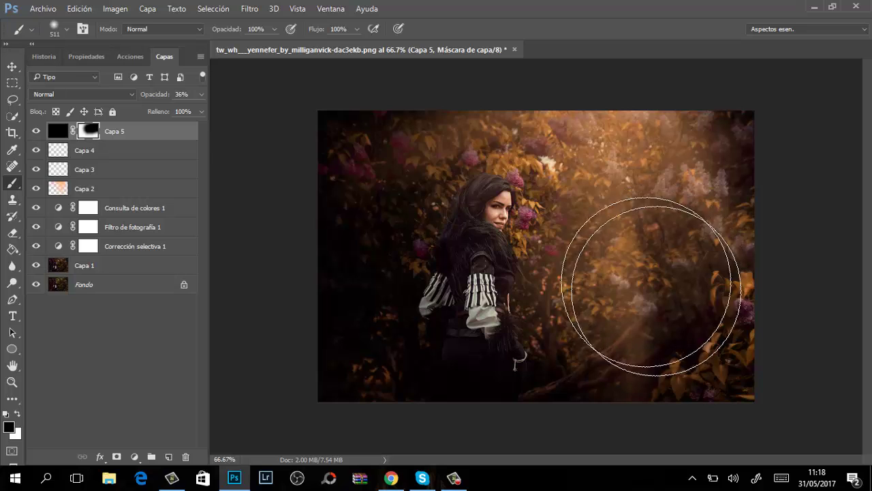
Set Capa 5's opacity to 14% for a subtle dark vignette.
click(201, 94)
click(185, 111)
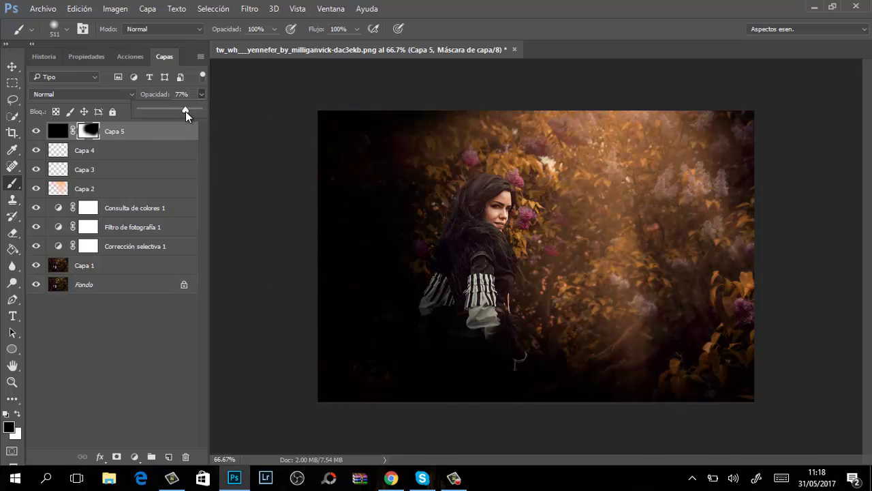
mouse_move(185, 111)
mouse_down()
mouse_move(123, 114)
mouse_move(149, 109)
mouse_up()
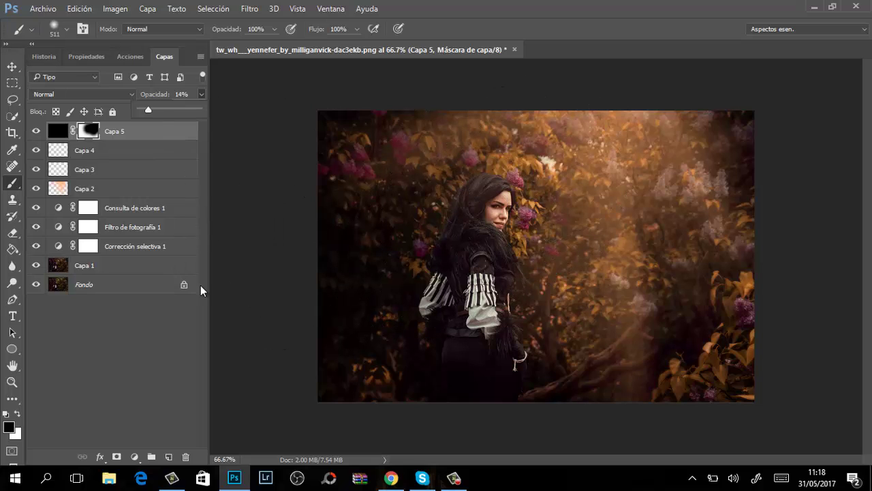
click(36, 189)
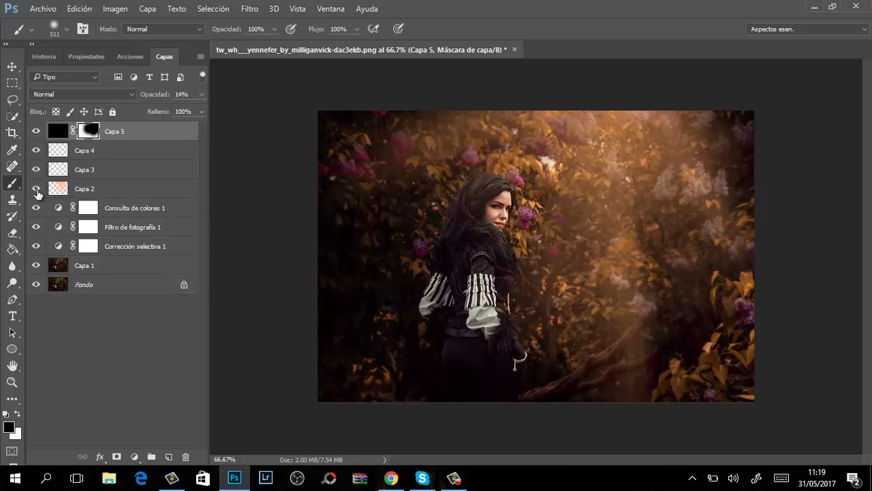
Rotate Capa 2's peach glow about 39° and reposition it to slant across the upper right.
click(36, 189)
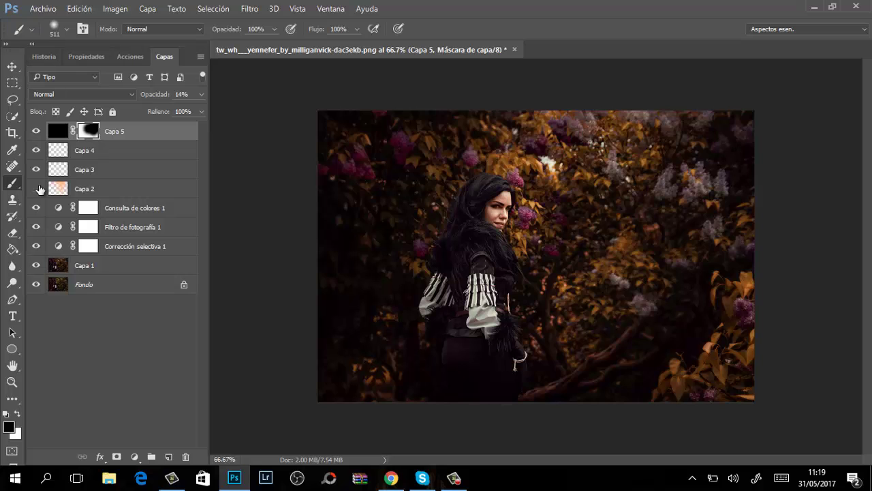
click(36, 189)
ctrl+click(488, 170)
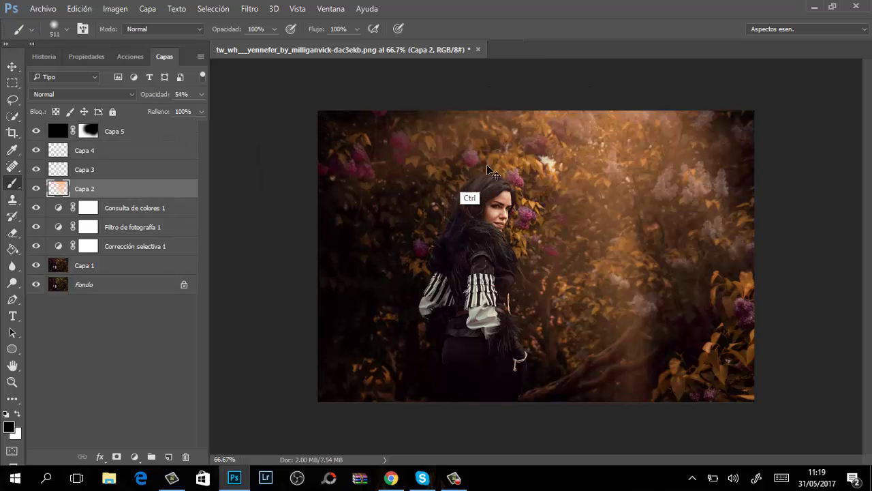
key(ctrl+t)
drag(845, 259, 740, 256)
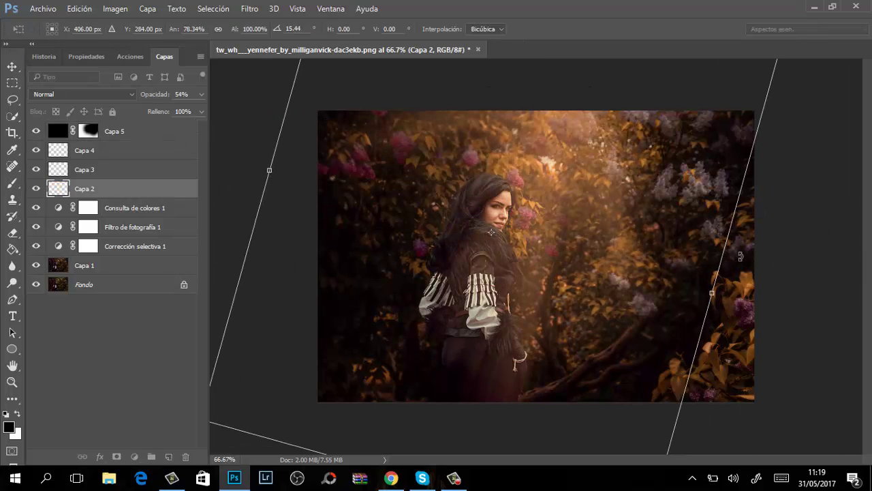
drag(599, 204, 683, 176)
mouse_move(783, 204)
mouse_down()
mouse_move(725, 258)
mouse_move(720, 223)
mouse_move(784, 213)
mouse_up()
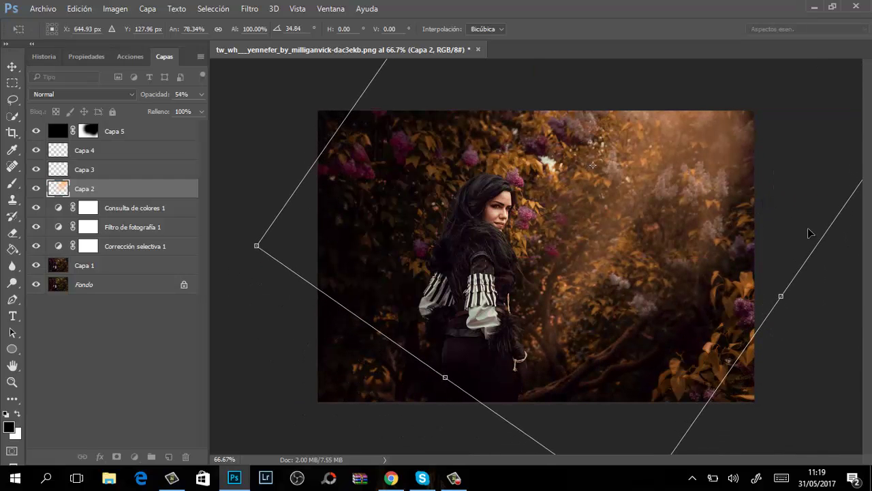
drag(824, 292, 814, 273)
drag(736, 170, 724, 198)
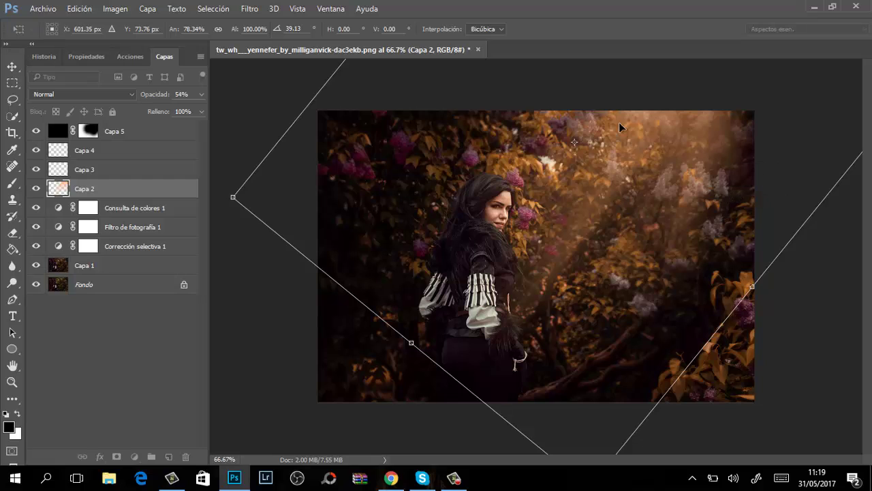
key(b)
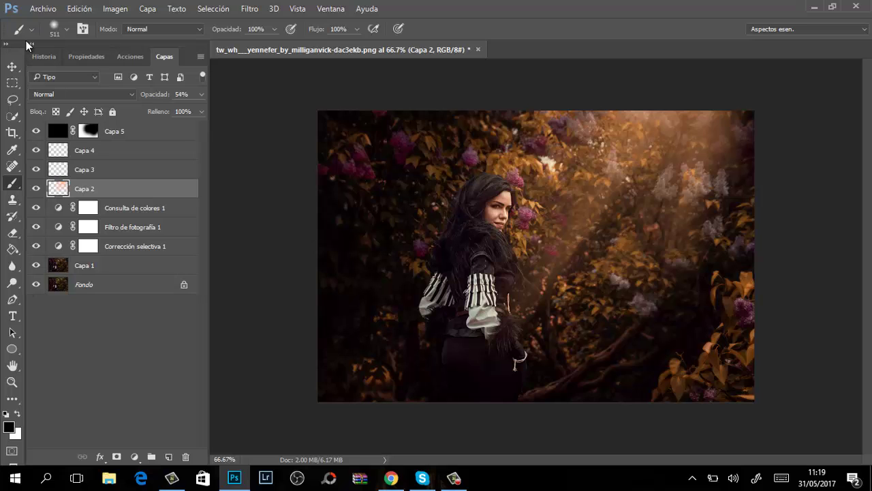
Place the original photo above the edit, compare before/after, and leave it hidden.
click(41, 9)
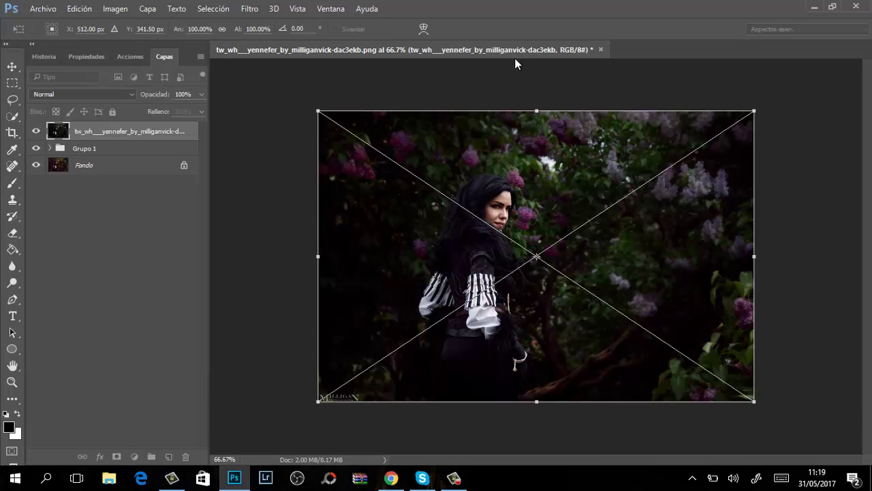
key(Return)
click(36, 131)
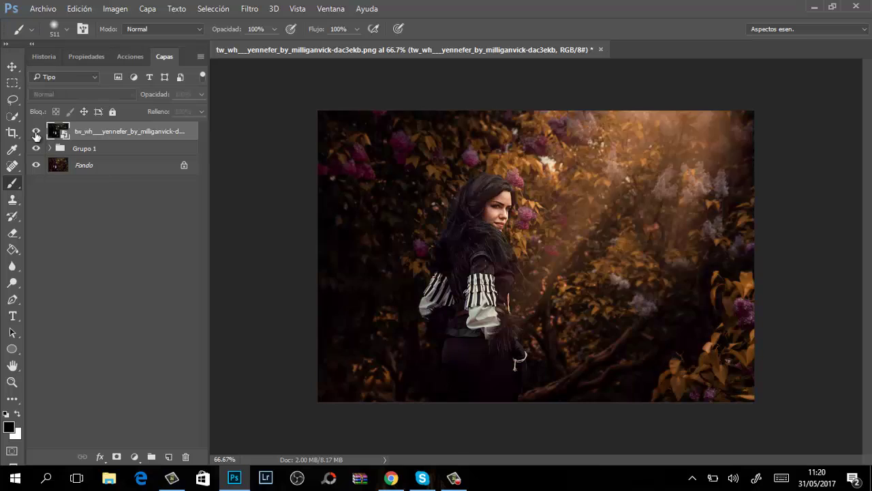
click(37, 131)
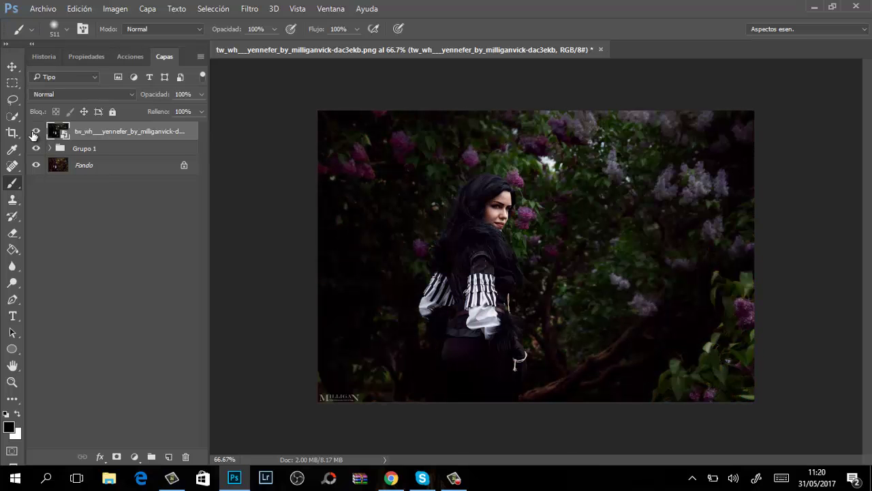
click(36, 131)
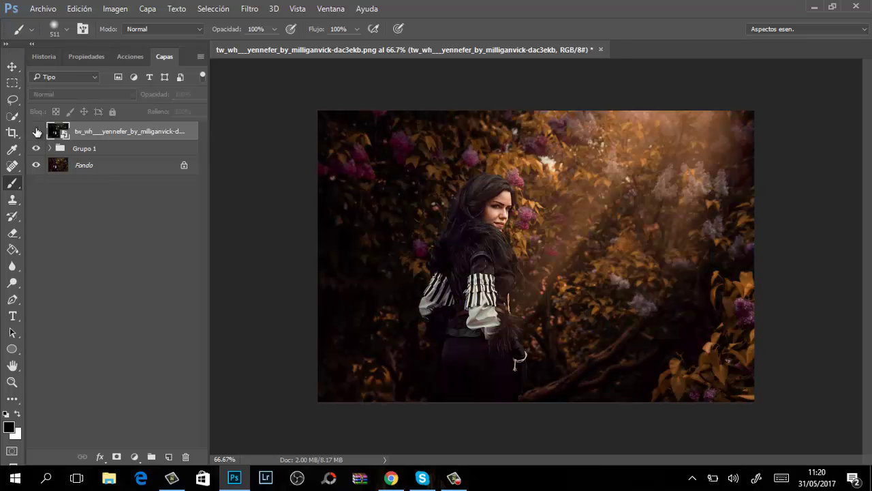
Minimize Photoshop and bring up the Kinetic Effect preset promo slide.
click(814, 7)
click(453, 477)
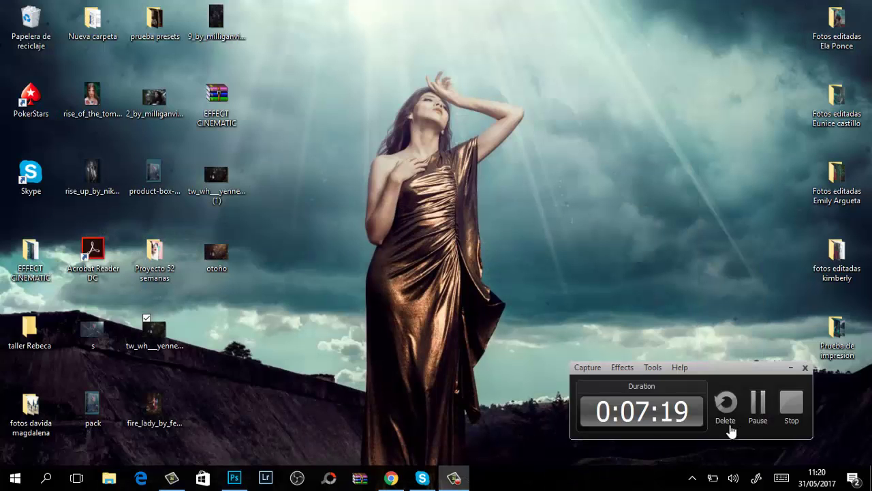
click(791, 402)
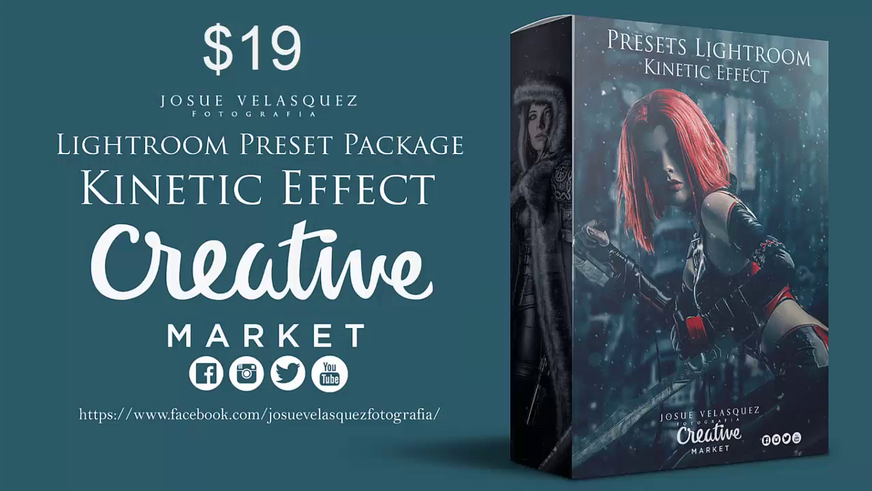